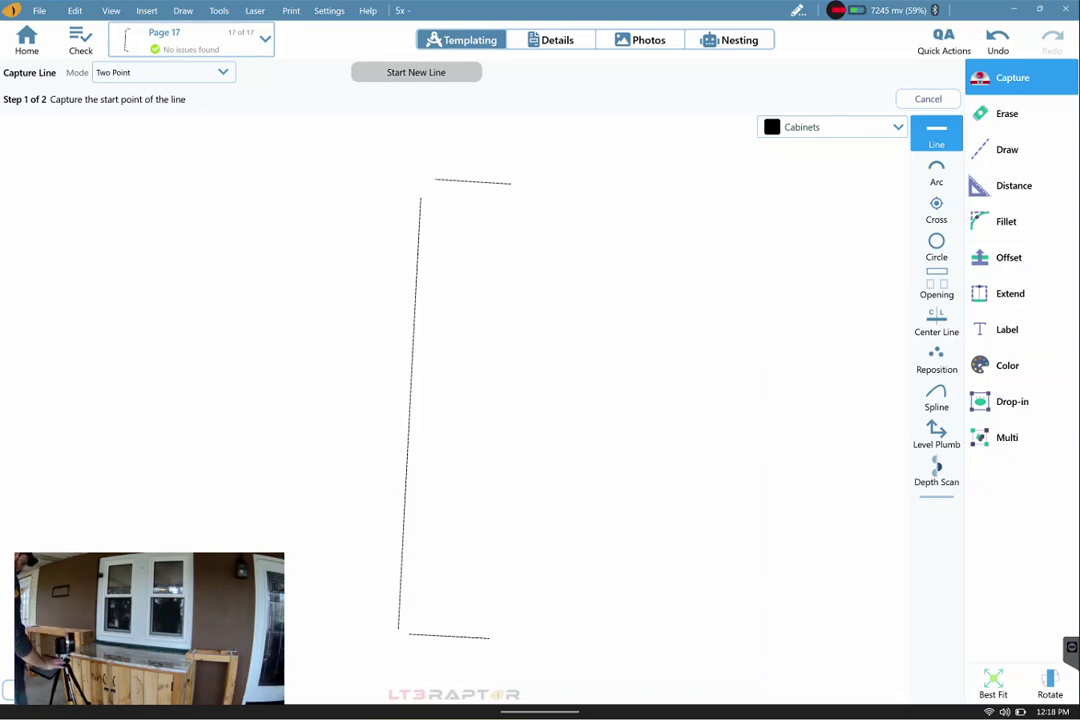
Step: Capture the exposed cabinet ends as Finished edges and the other runs as Cabinets edges
{"action": "left_click", "coordinate": [832, 127]}
{"action": "left_click", "coordinate": [856, 190]}
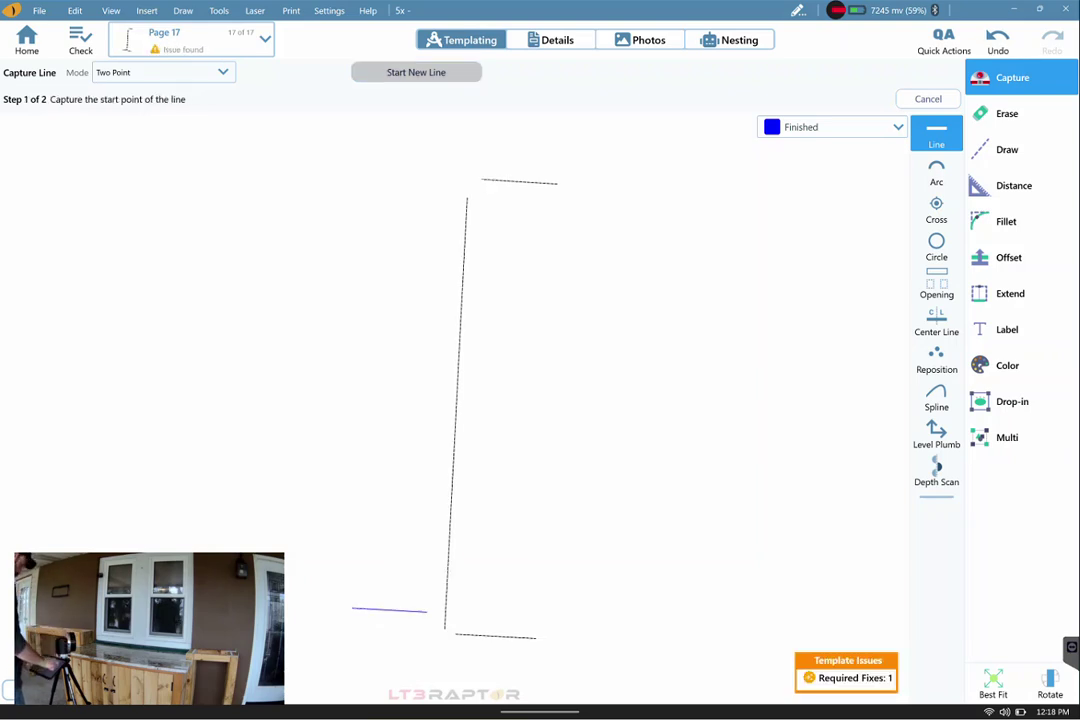
{"action": "left_click", "coordinate": [833, 127]}
{"action": "left_click", "coordinate": [732, 188]}
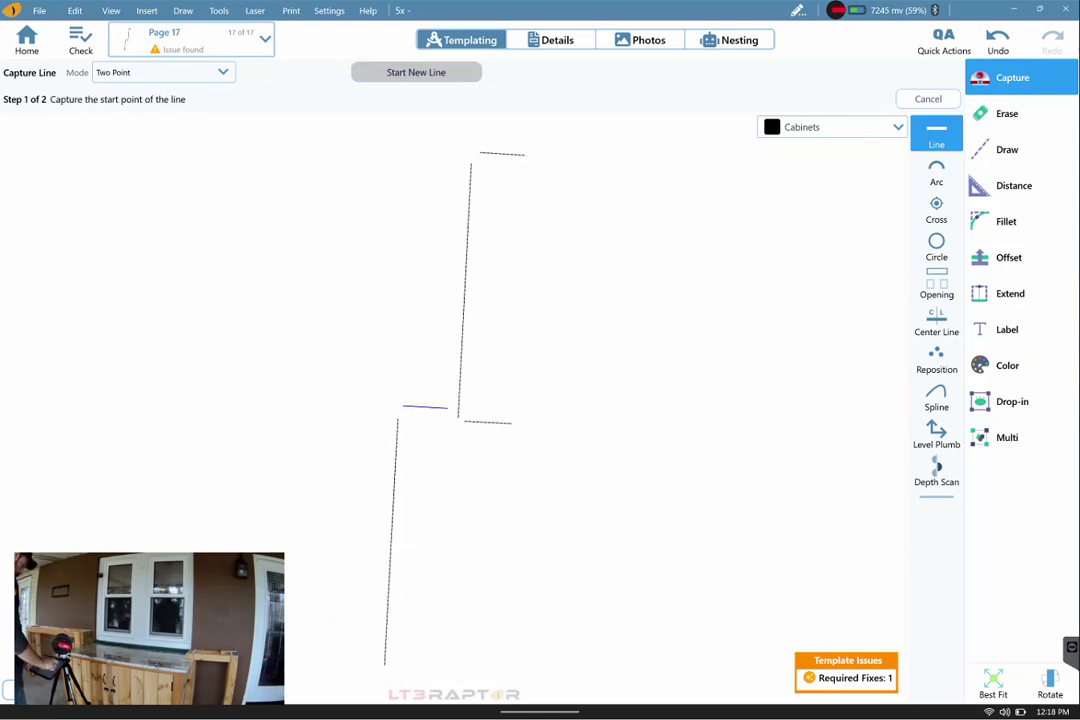
{"action": "left_click", "coordinate": [830, 127]}
{"action": "left_click", "coordinate": [856, 178]}
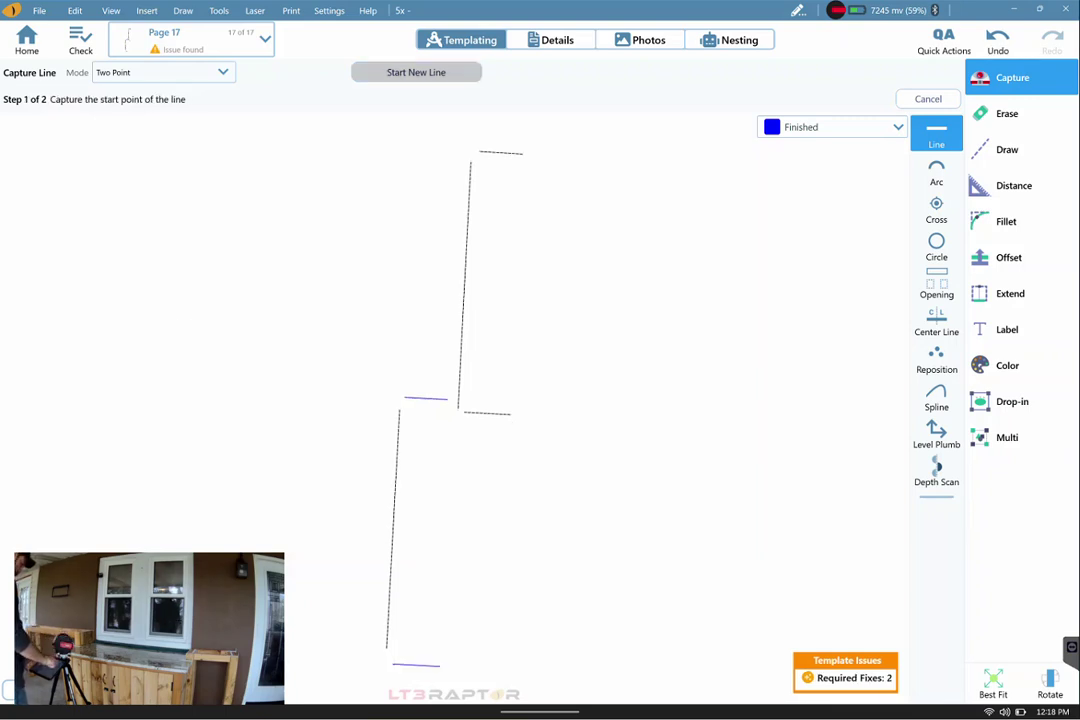
{"action": "left_click", "coordinate": [832, 127]}
{"action": "left_click", "coordinate": [733, 185]}
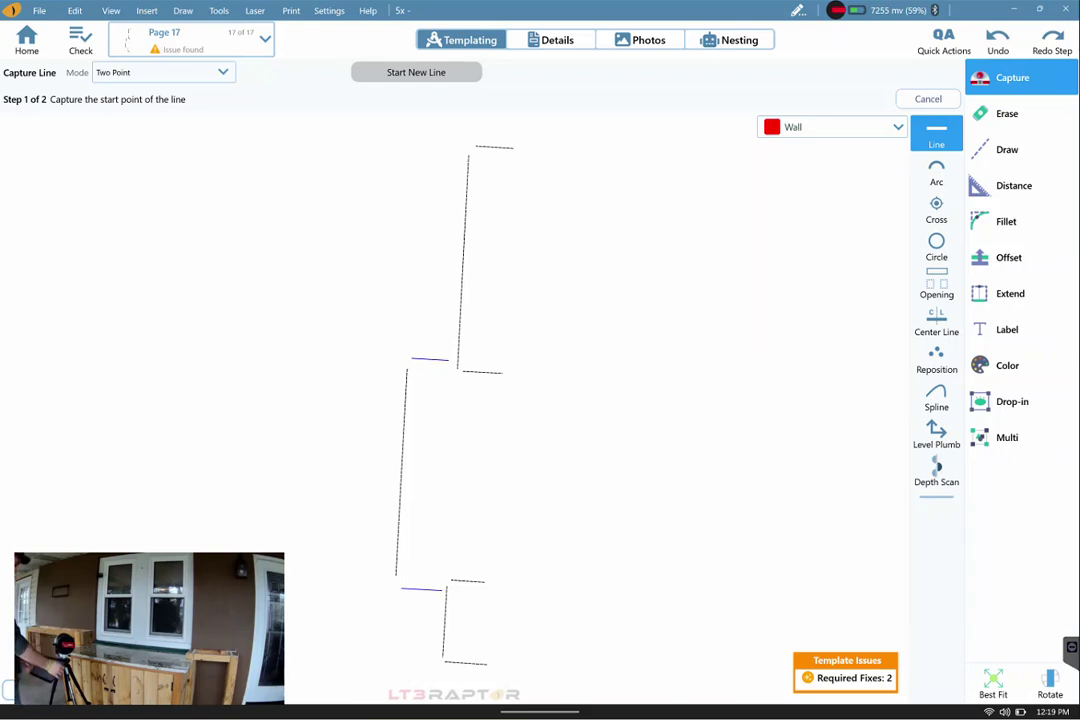
Step: Set the Wall edge style and Continuous capture mode, then capture the first wall point
{"action": "left_click", "coordinate": [795, 188]}
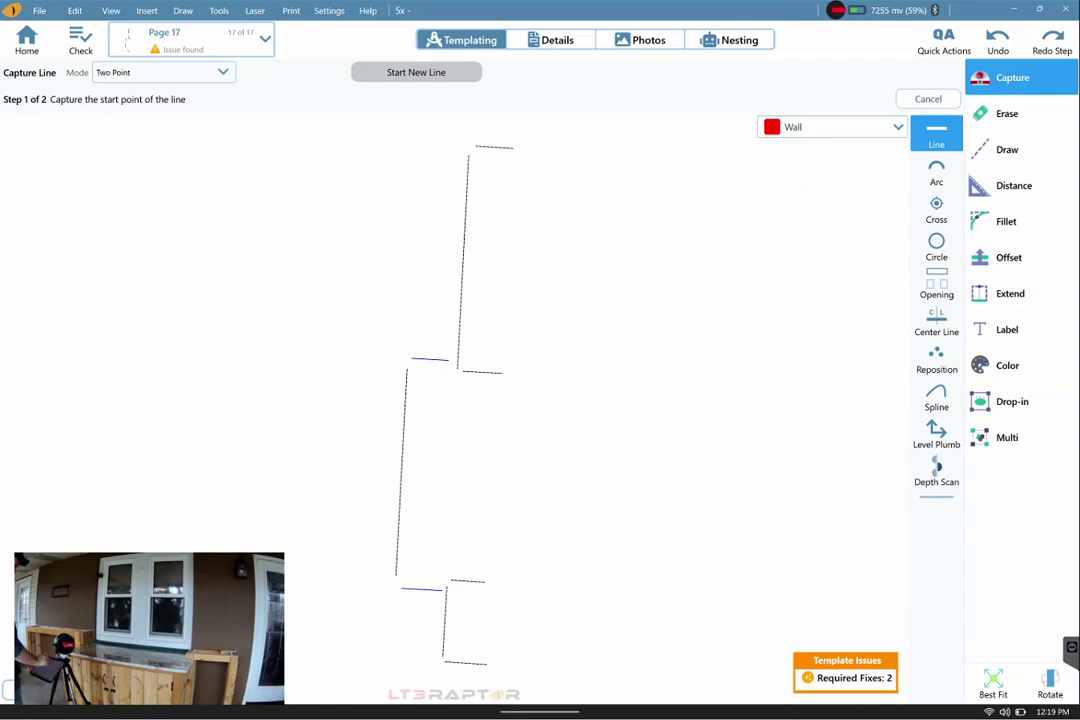
{"action": "left_click", "coordinate": [163, 72]}
{"action": "left_click", "coordinate": [120, 129]}
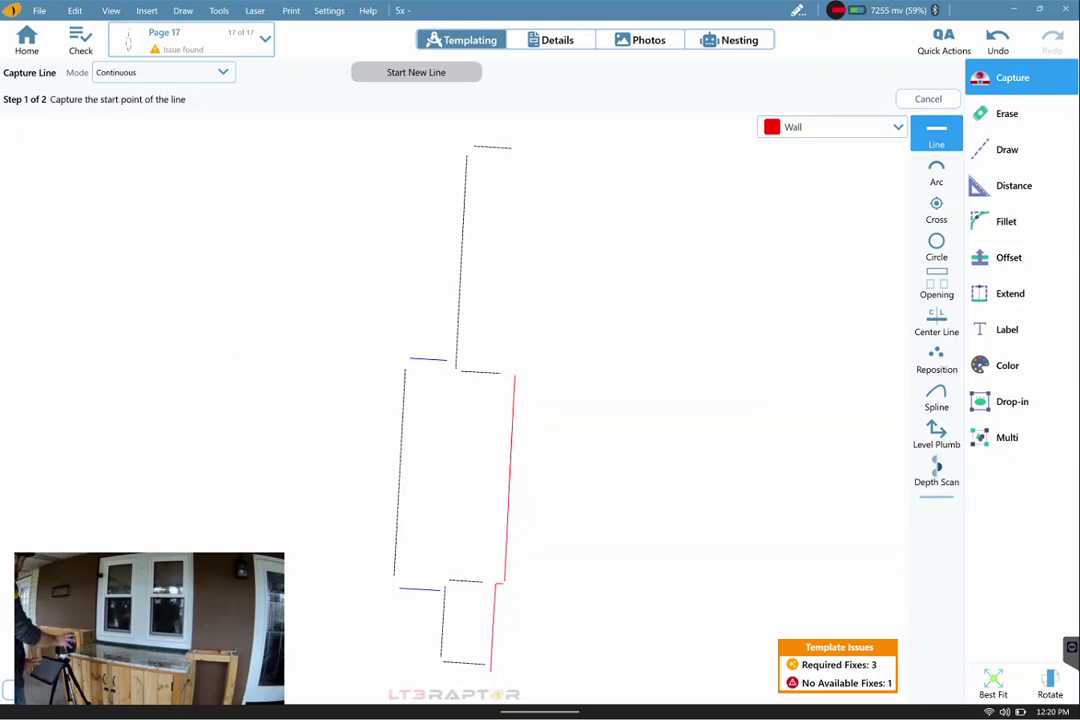
{"action": "left_click", "coordinate": [234, 326]}
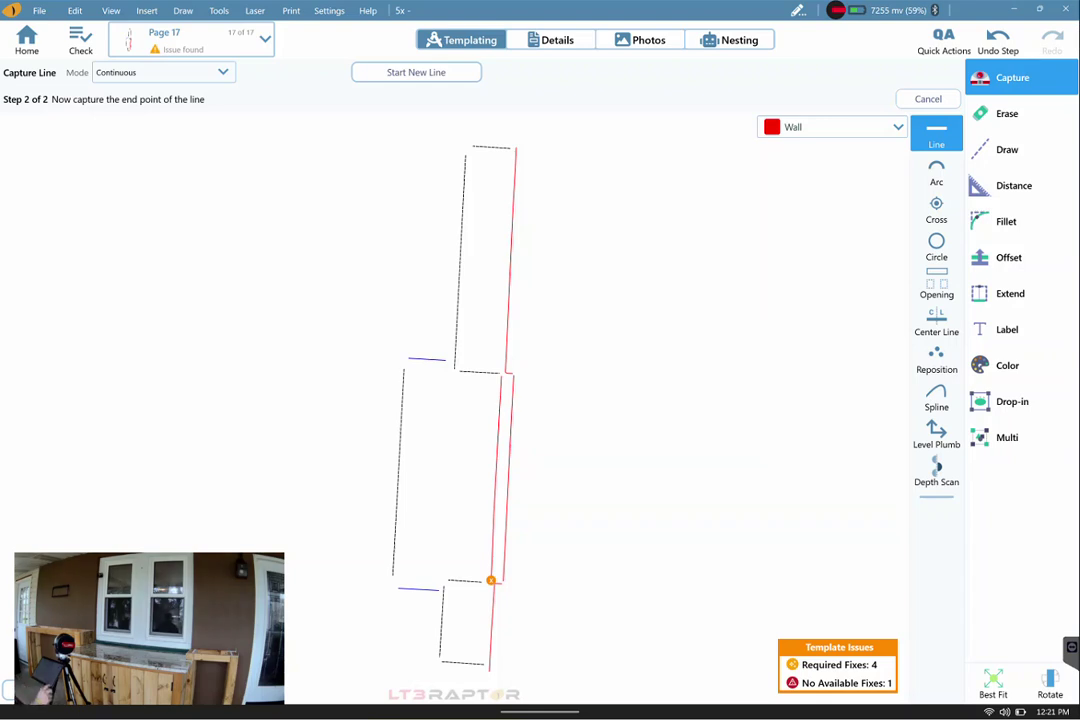
Step: Begin rotating the page to lay the outlines horizontally
{"action": "left_click", "coordinate": [1050, 683]}
Step: Level the page along a wall line and sharpen the right cabinet piece's corners
{"action": "left_click", "coordinate": [493, 625]}
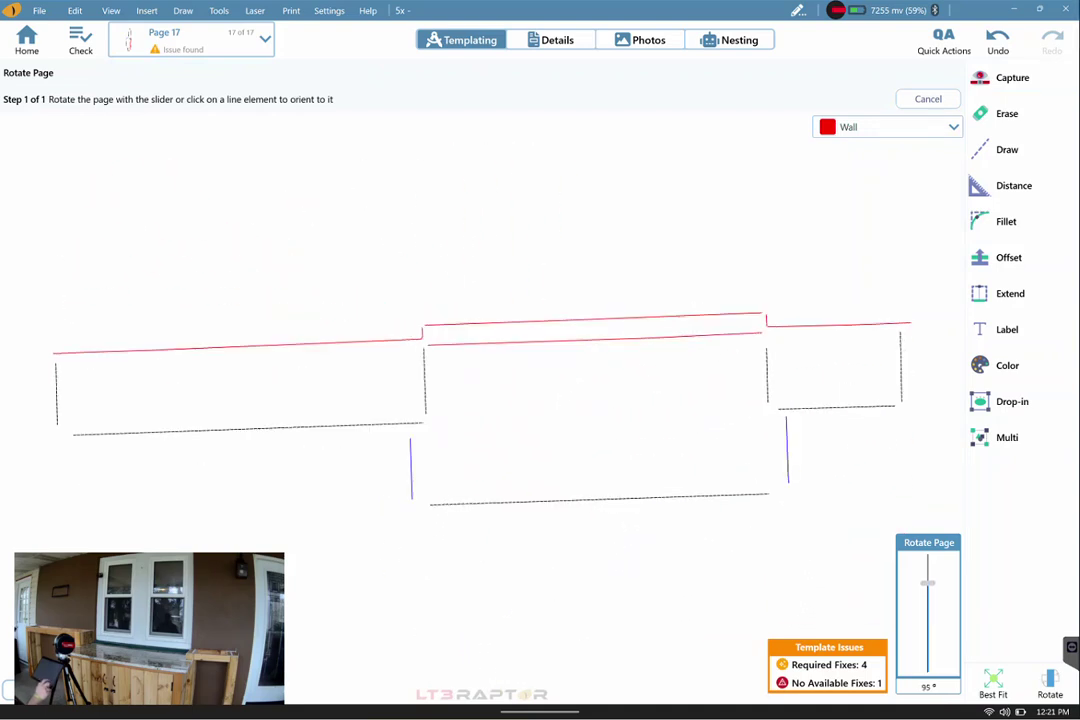
{"action": "left_click", "coordinate": [617, 500]}
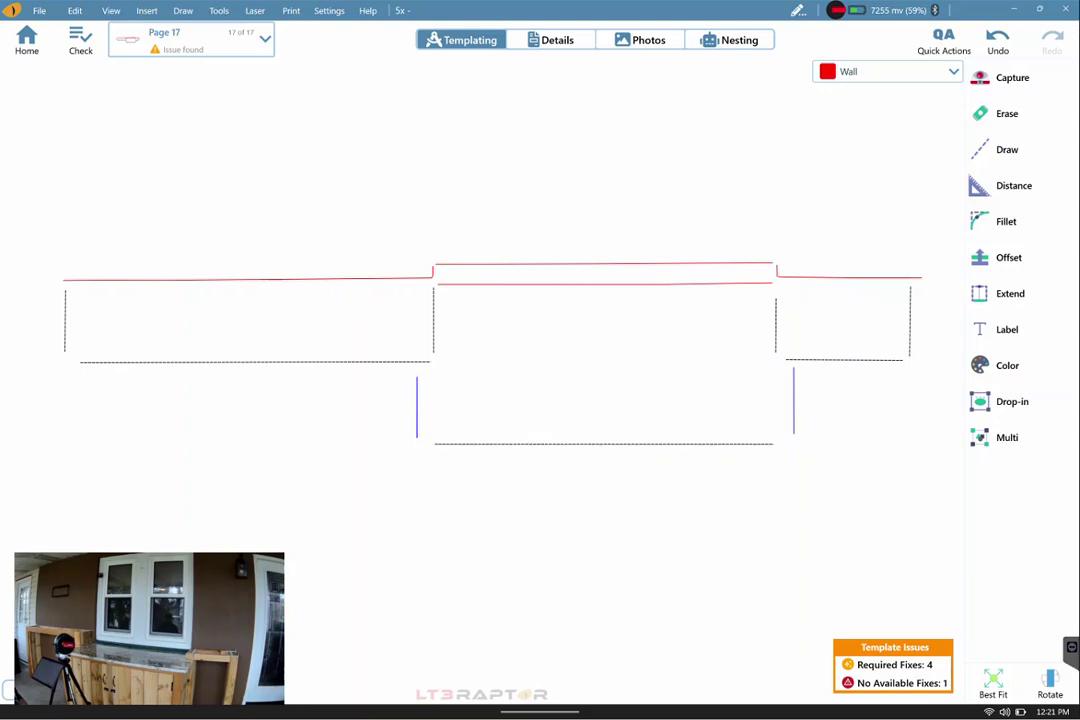
{"action": "left_click", "coordinate": [1006, 221]}
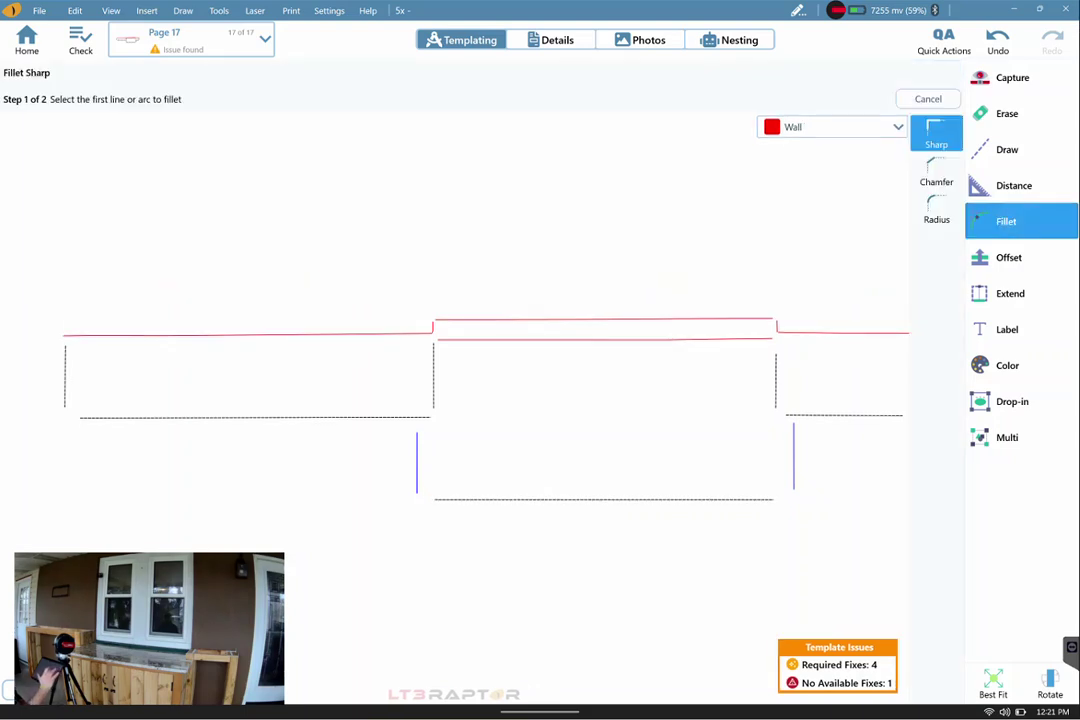
{"action": "left_click_drag", "start_coordinate": [500, 380], "coordinate": [310, 368]}
{"action": "left_click", "coordinate": [720, 360]}
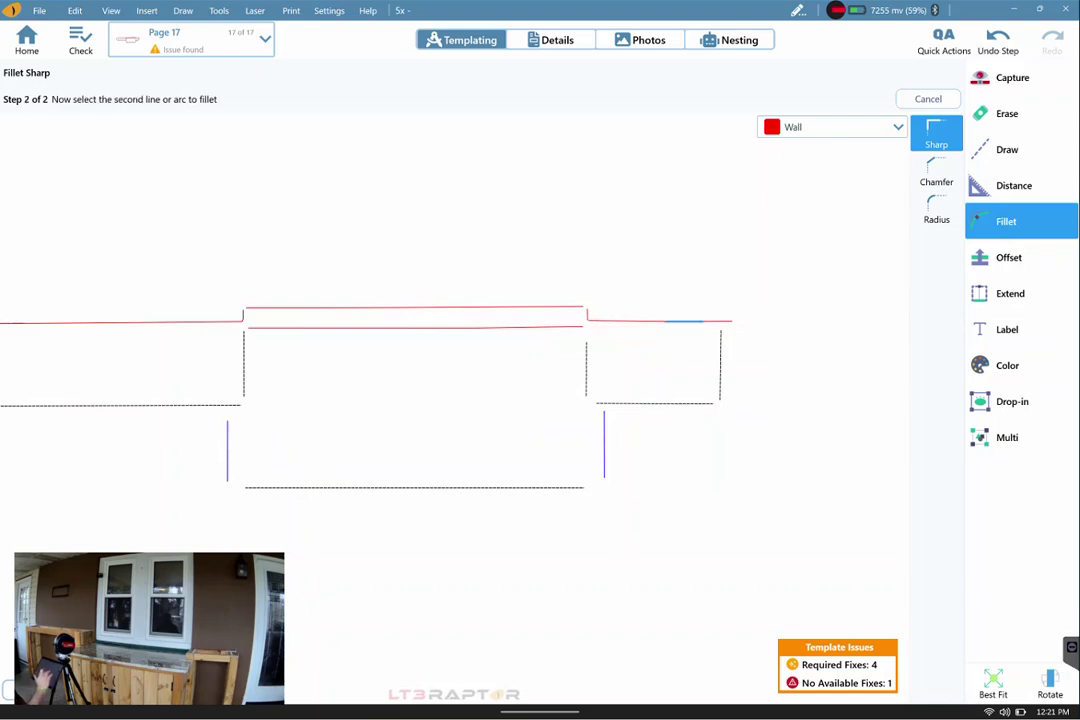
{"action": "left_click", "coordinate": [655, 403]}
{"action": "left_click", "coordinate": [586, 372]}
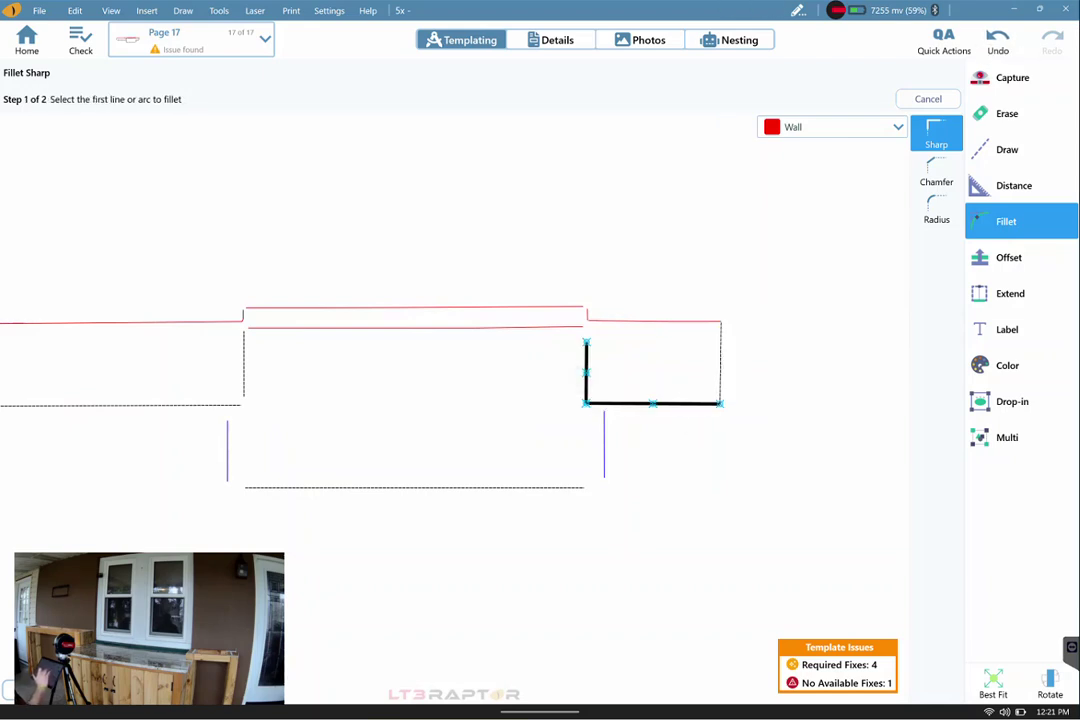
Step: Join the top wall line sharply to the right and left step lines
{"action": "left_click", "coordinate": [550, 307]}
{"action": "left_click", "coordinate": [587, 315]}
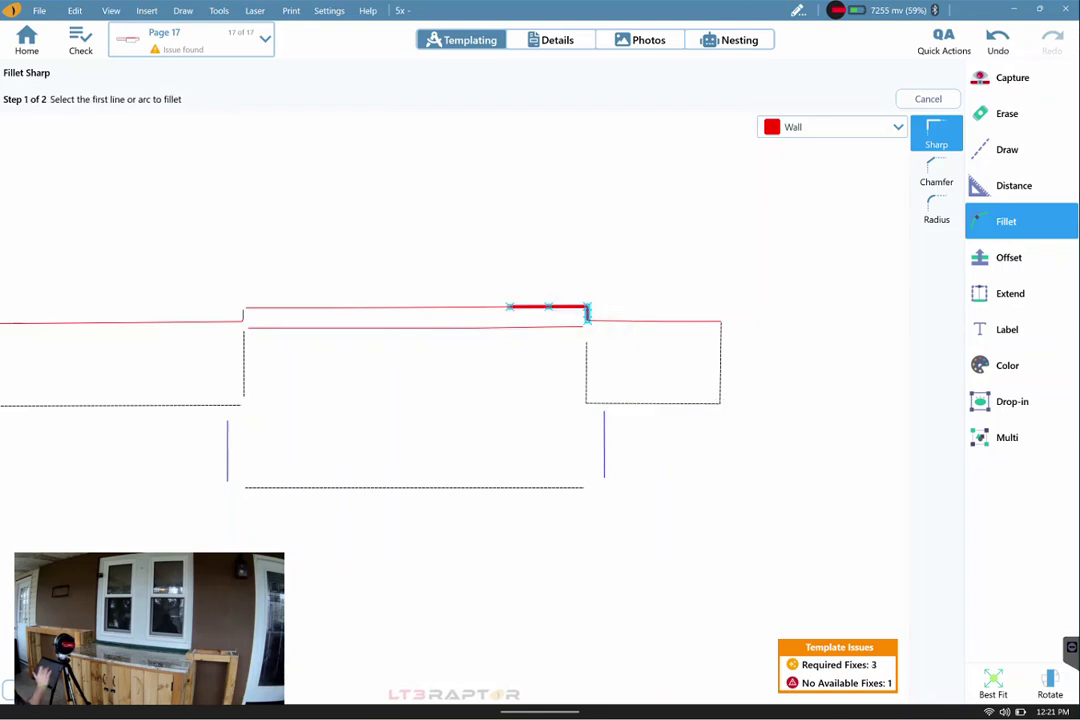
{"action": "left_click", "coordinate": [300, 308]}
{"action": "left_click", "coordinate": [243, 316]}
{"action": "left_click_drag", "start_coordinate": [500, 250], "coordinate": [679, 300]}
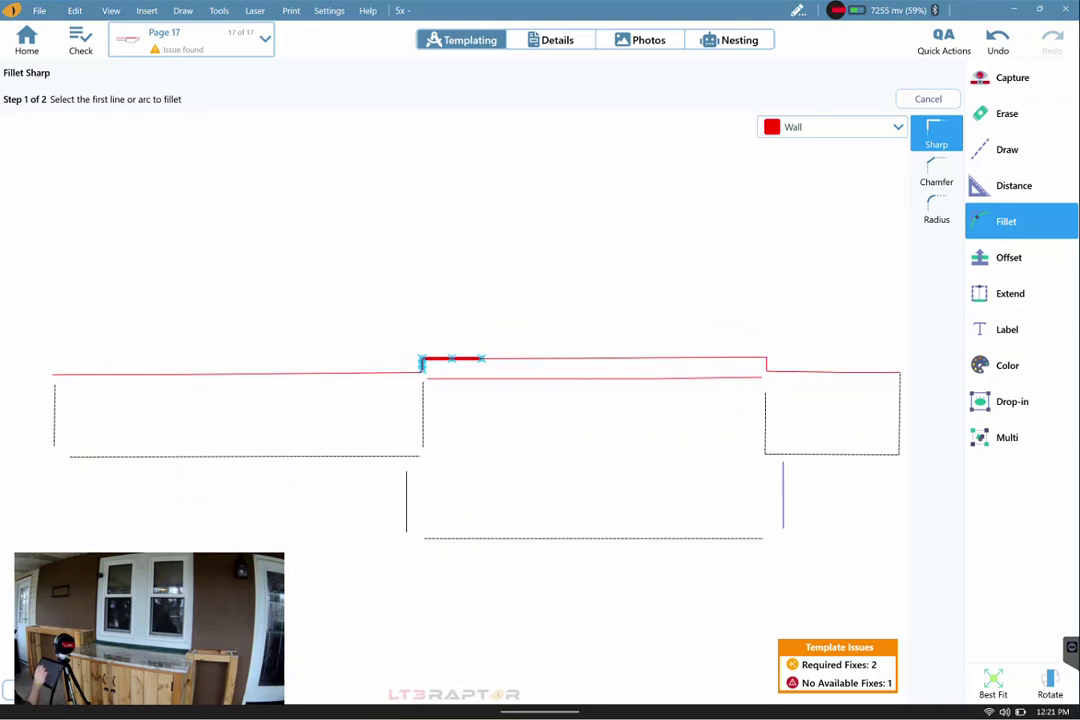
{"action": "scroll", "coordinate": [449, 381], "scroll_direction": "up", "scroll_amount": 5}
{"action": "scroll", "coordinate": [449, 381], "scroll_direction": "up", "scroll_amount": 2}
Step: Erase stray wall pieces and join the left horizontal line sharply to the short vertical
{"action": "left_click", "coordinate": [1007, 113]}
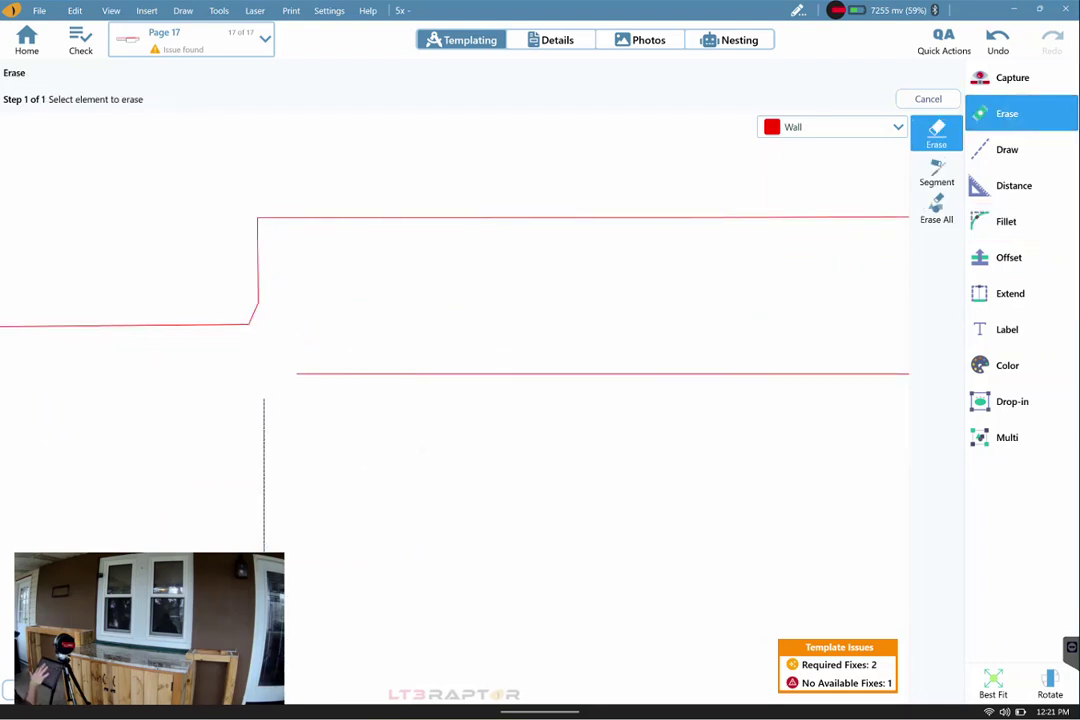
{"action": "left_click_drag", "start_coordinate": [300, 300], "coordinate": [816, 415]}
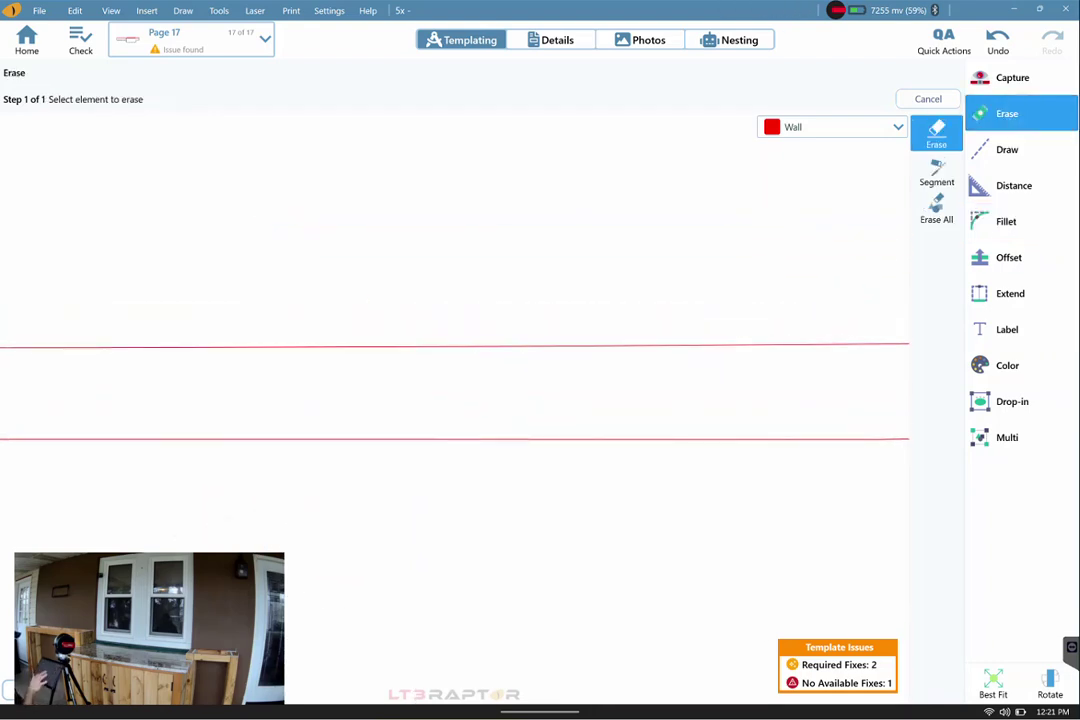
{"action": "mouse_move", "coordinate": [500, 400]}
{"action": "left_mouse_down"}
{"action": "mouse_move", "coordinate": [500, 350]}
{"action": "mouse_move", "coordinate": [210, 260]}
{"action": "left_mouse_up"}
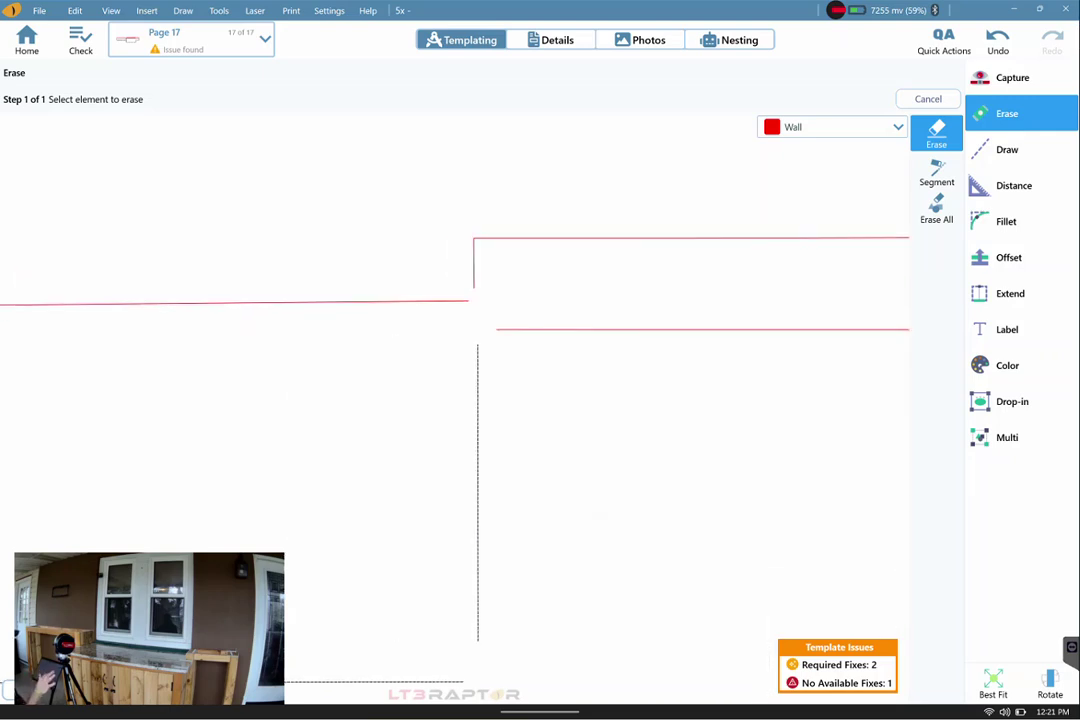
{"action": "left_click", "coordinate": [1006, 221]}
{"action": "left_click", "coordinate": [474, 265]}
{"action": "left_click", "coordinate": [300, 302]}
Step: Sharpen the left piece's bottom corner and extend the right vertical up to the wall line
{"action": "left_click_drag", "start_coordinate": [500, 300], "coordinate": [621, 499]}
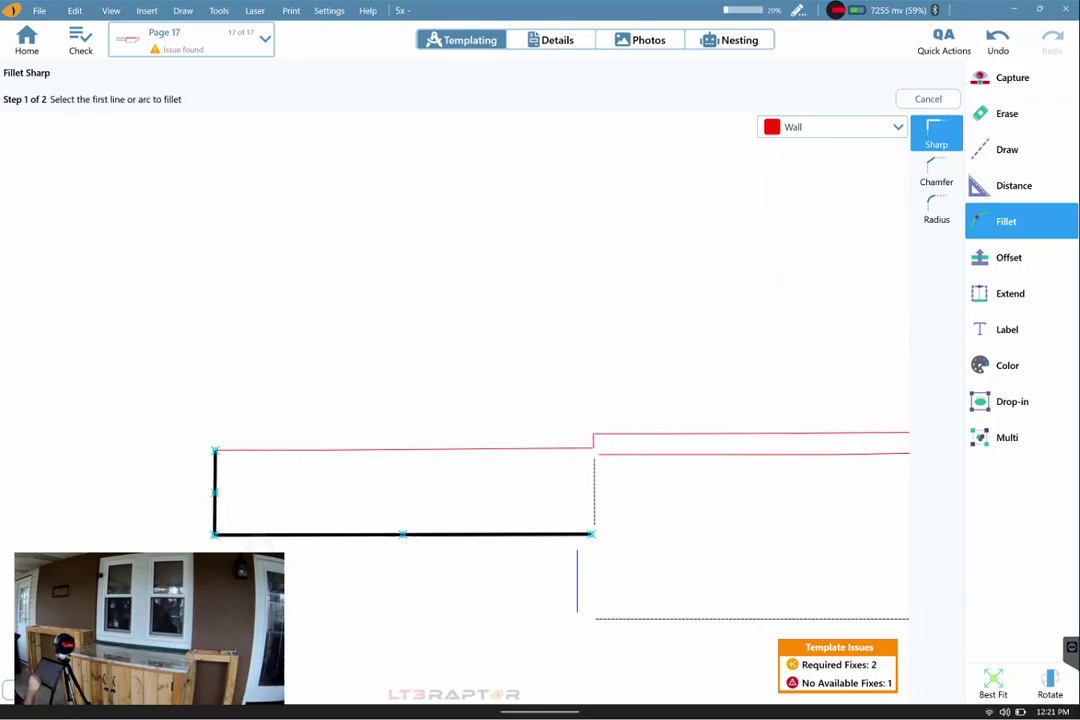
{"action": "left_click", "coordinate": [549, 536]}
{"action": "left_click", "coordinate": [594, 495]}
{"action": "left_click_drag", "start_coordinate": [600, 495], "coordinate": [561, 495]}
{"action": "left_click_drag", "start_coordinate": [600, 300], "coordinate": [413, 312]}
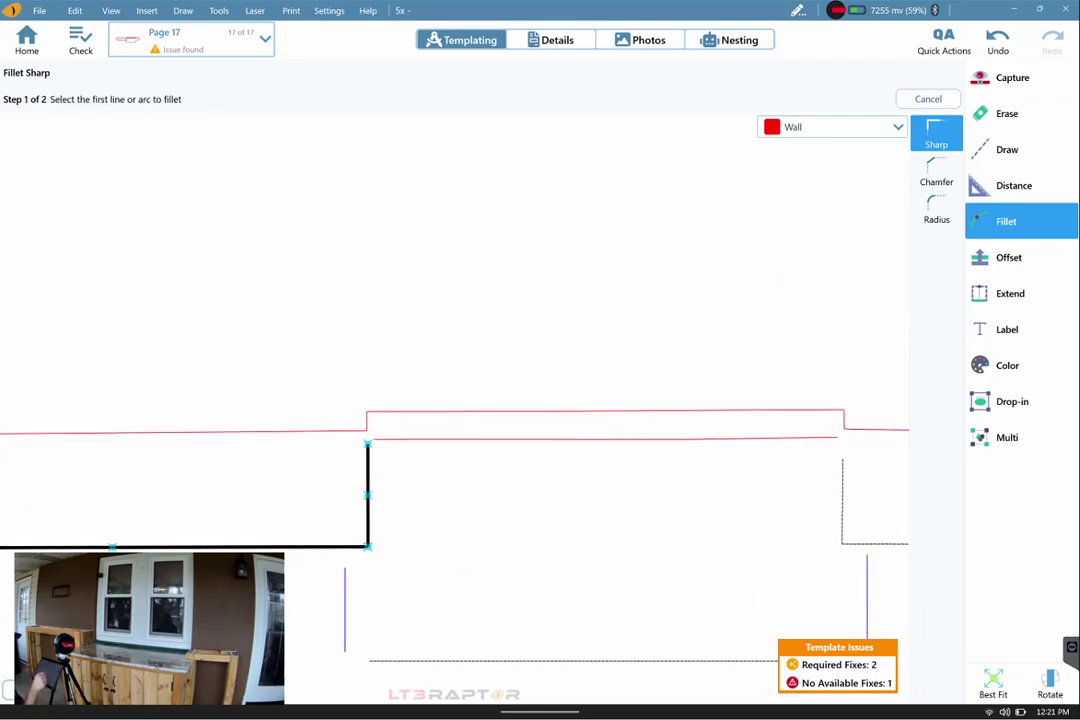
{"action": "left_click", "coordinate": [1020, 293]}
{"action": "left_click", "coordinate": [842, 500]}
{"action": "left_click", "coordinate": [711, 437]}
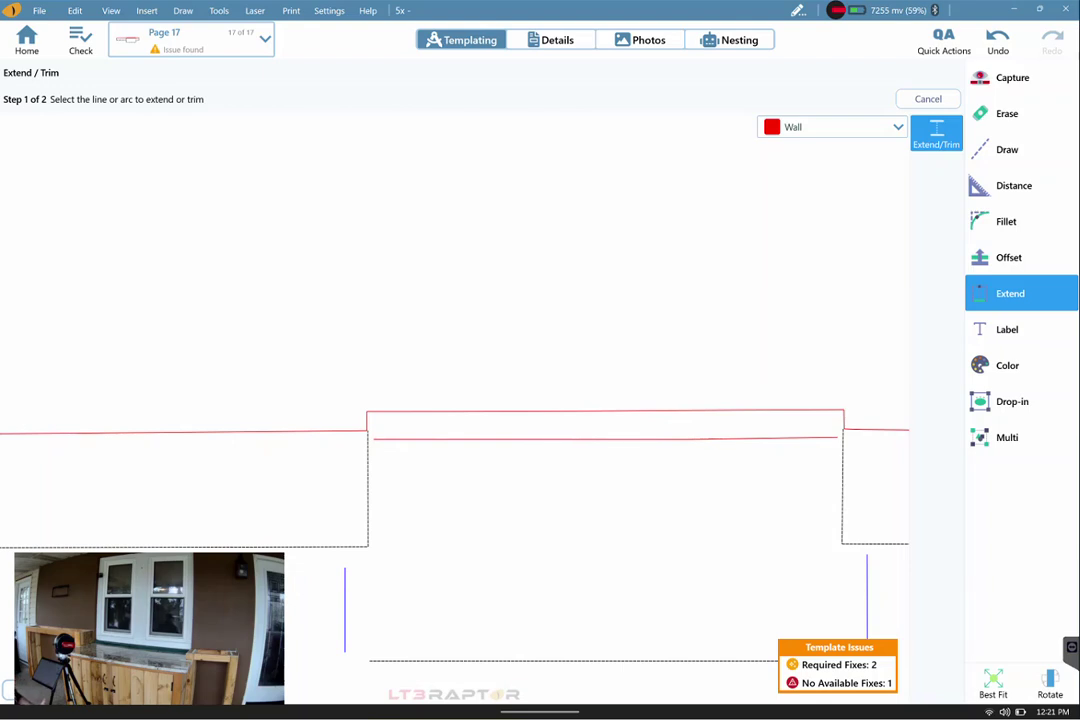
Step: Extend the middle piece's two short verticals down to the bottom line
{"action": "left_click_drag", "start_coordinate": [600, 560], "coordinate": [477, 427]}
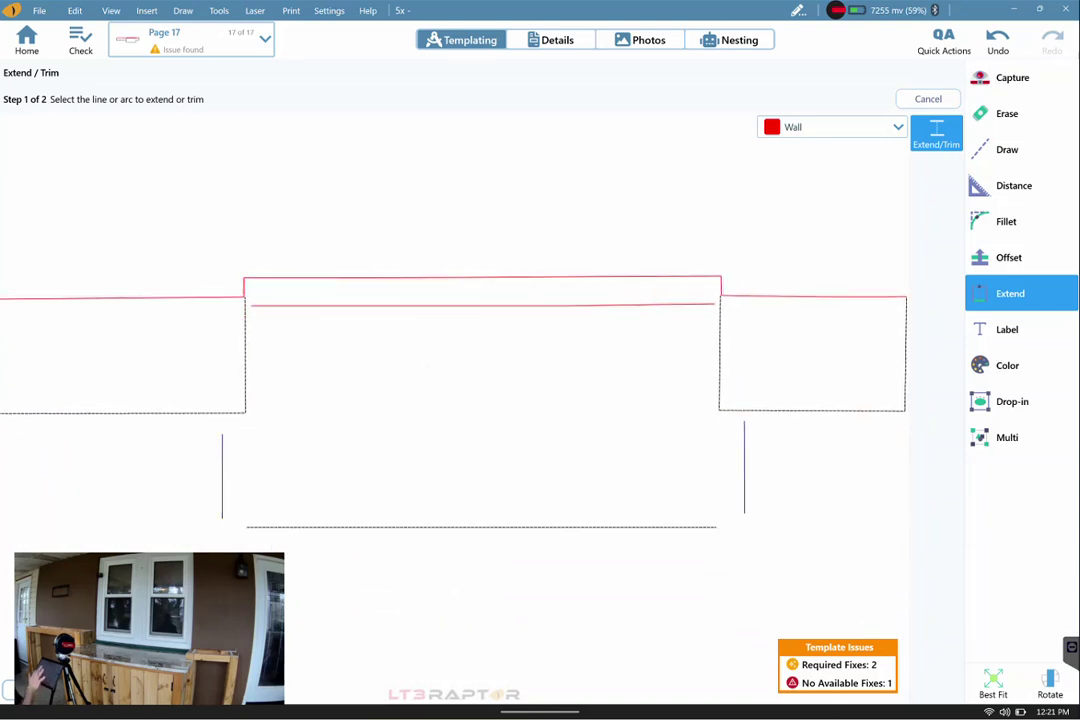
{"action": "left_click", "coordinate": [222, 490]}
{"action": "left_click", "coordinate": [320, 527]}
{"action": "left_click", "coordinate": [744, 480]}
{"action": "left_click", "coordinate": [660, 527]}
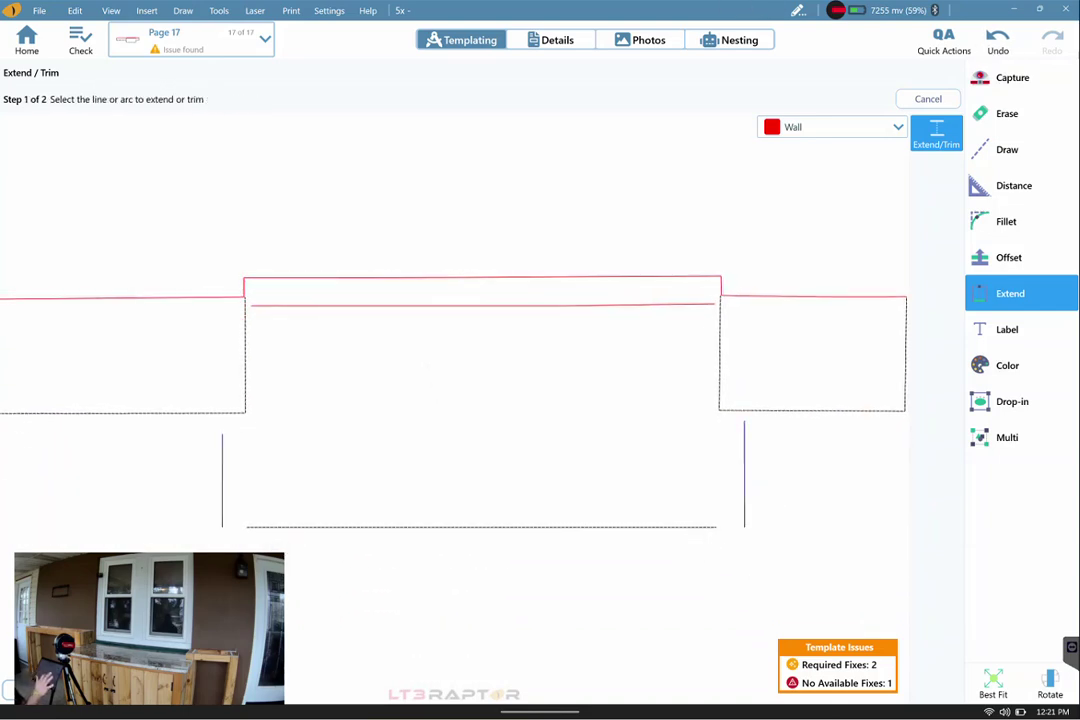
Step: Join both middle-piece verticals sharply to the bottom line
{"action": "left_click", "coordinate": [1006, 221]}
{"action": "left_click", "coordinate": [744, 480]}
{"action": "left_click", "coordinate": [600, 527]}
{"action": "left_click", "coordinate": [222, 480]}
{"action": "left_click", "coordinate": [400, 527]}
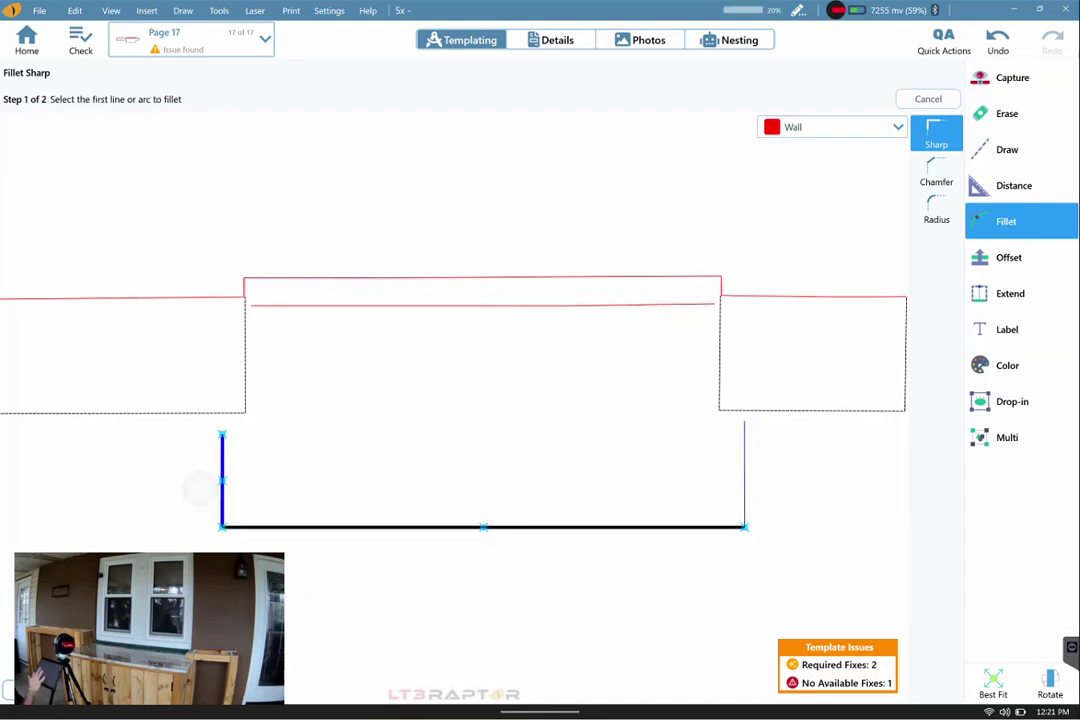
Step: Extend the middle piece's verticals up to the outer pieces' bottom edges
{"action": "left_click_drag", "start_coordinate": [199, 487], "coordinate": [123, 466]}
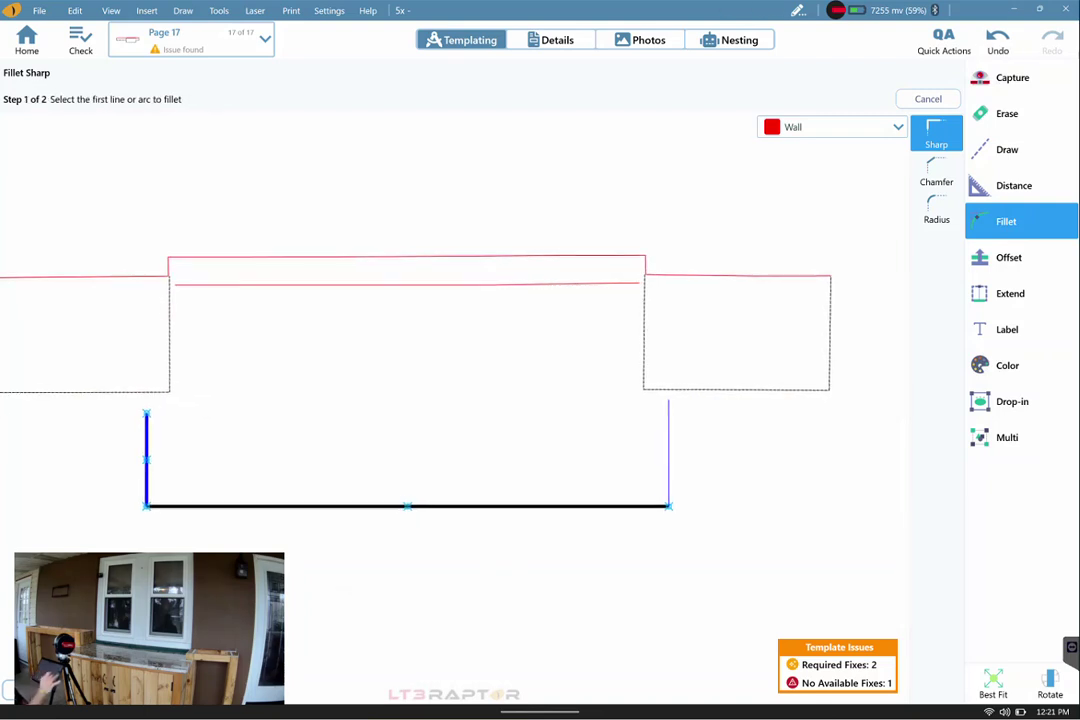
{"action": "left_click", "coordinate": [1010, 293]}
{"action": "left_click", "coordinate": [670, 433]}
{"action": "left_click", "coordinate": [720, 389]}
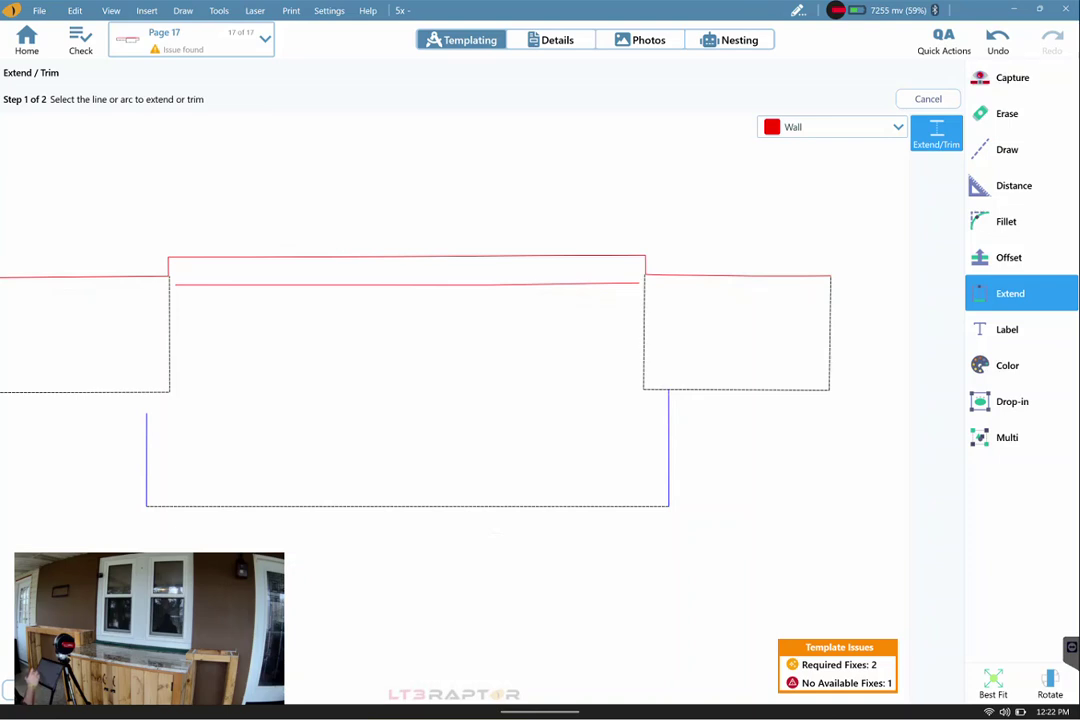
{"action": "left_click", "coordinate": [146, 460]}
{"action": "left_click", "coordinate": [120, 391]}
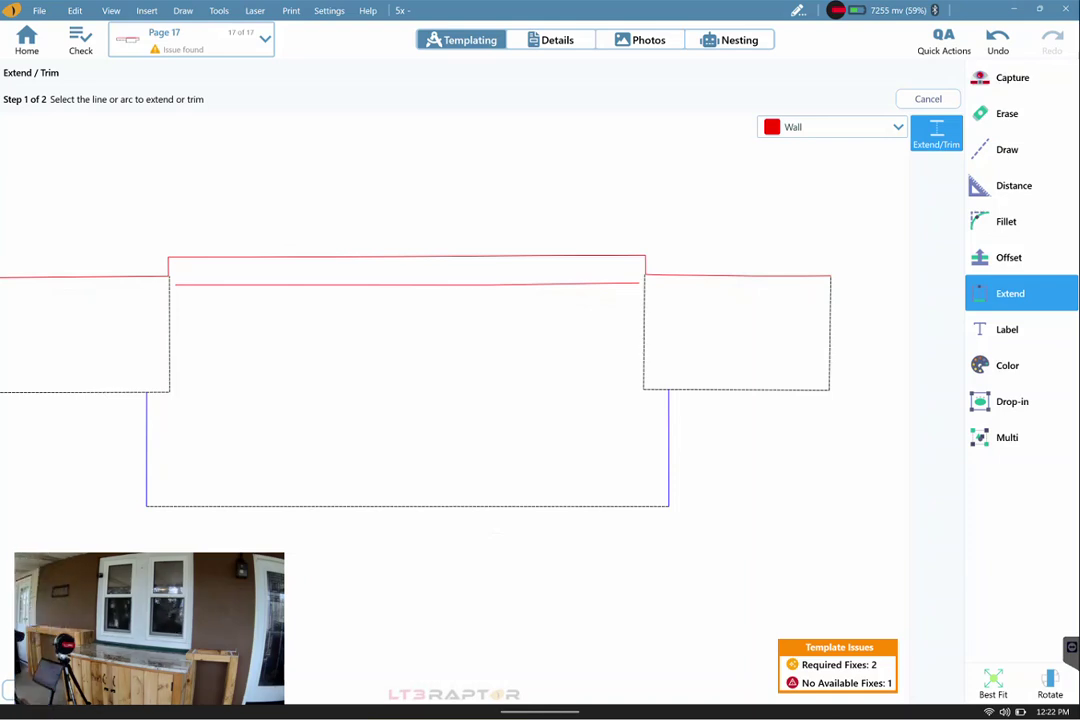
Step: Offset the lower cabinet's left and right sides inward 1 3/16 in as Cabinets edges
{"action": "key", "text": "o"}
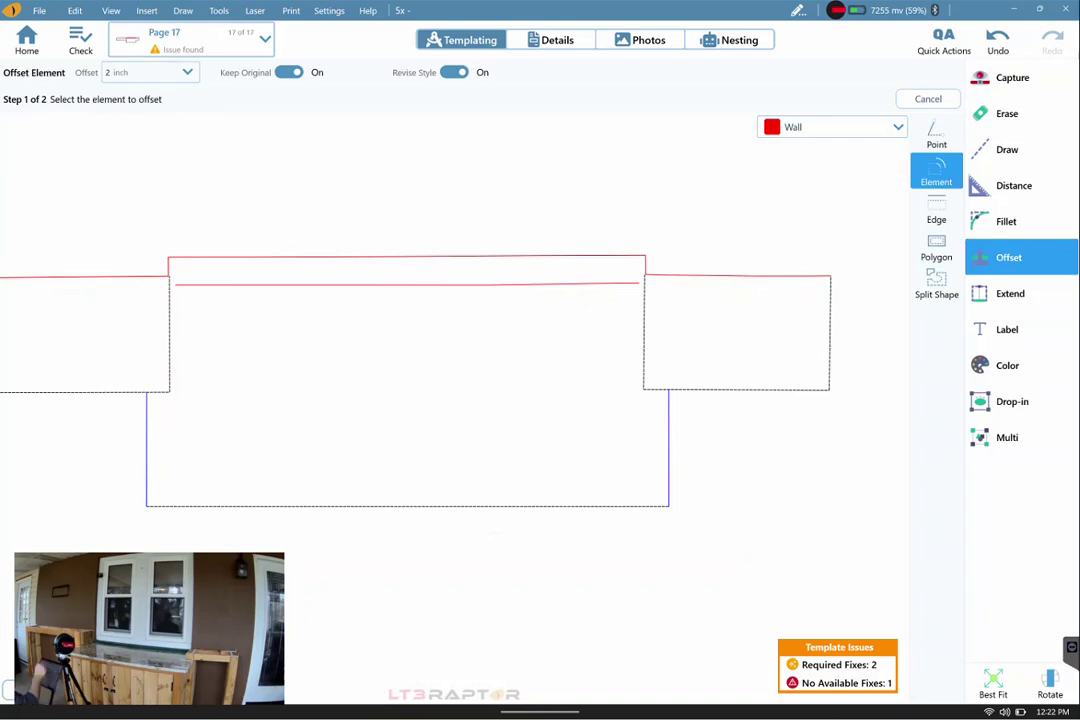
{"action": "left_click", "coordinate": [187, 72]}
{"action": "type", "text": "1."}
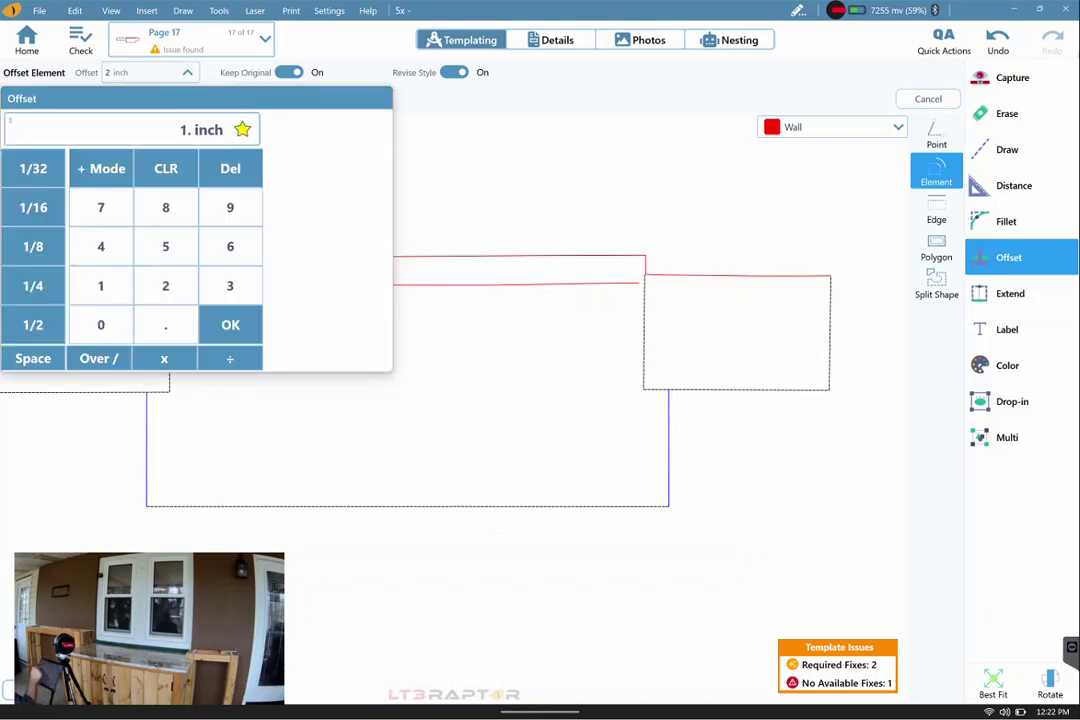
{"action": "type", "text": "1875"}
{"action": "key", "text": "Return"}
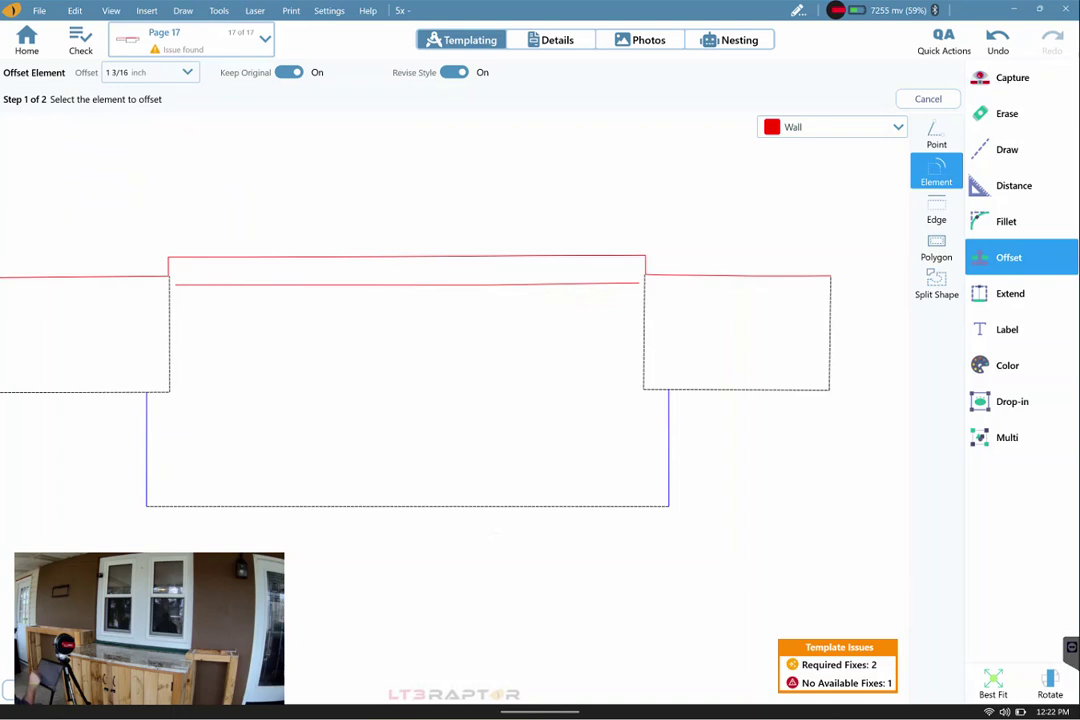
{"action": "left_click", "coordinate": [146, 449]}
{"action": "left_click", "coordinate": [832, 127]}
{"action": "left_click", "coordinate": [731, 188]}
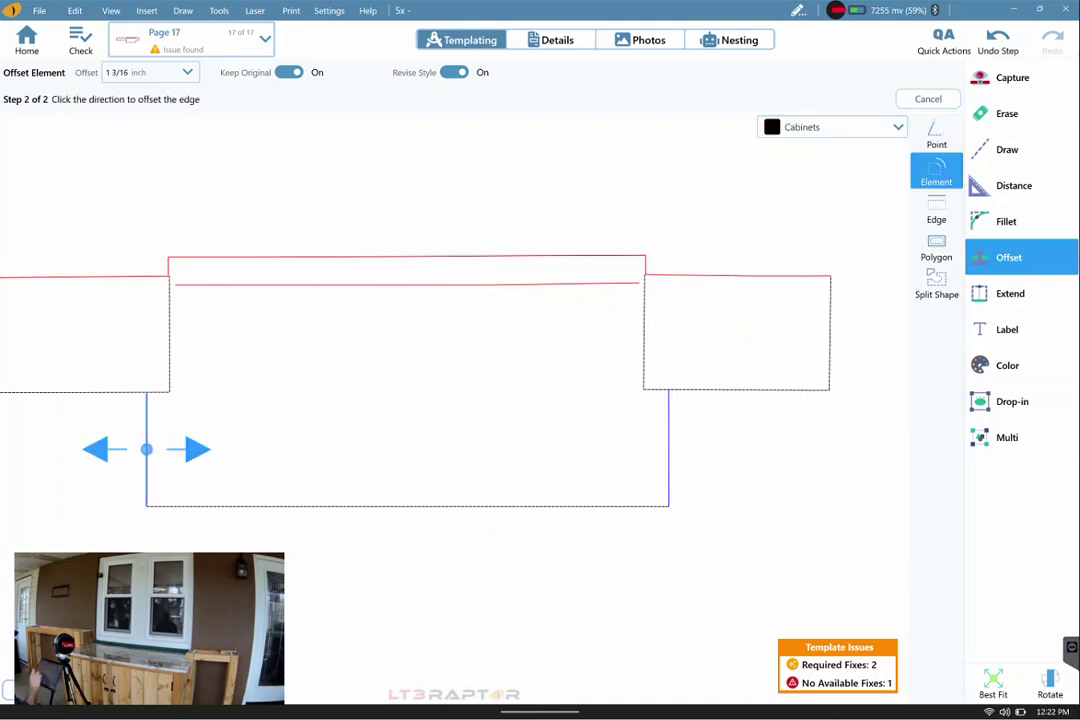
{"action": "left_click", "coordinate": [197, 449]}
{"action": "left_click", "coordinate": [669, 448]}
{"action": "left_click", "coordinate": [617, 448]}
Step: Join both new inner edges sharply to the bottom edge
{"action": "left_click", "coordinate": [1006, 221]}
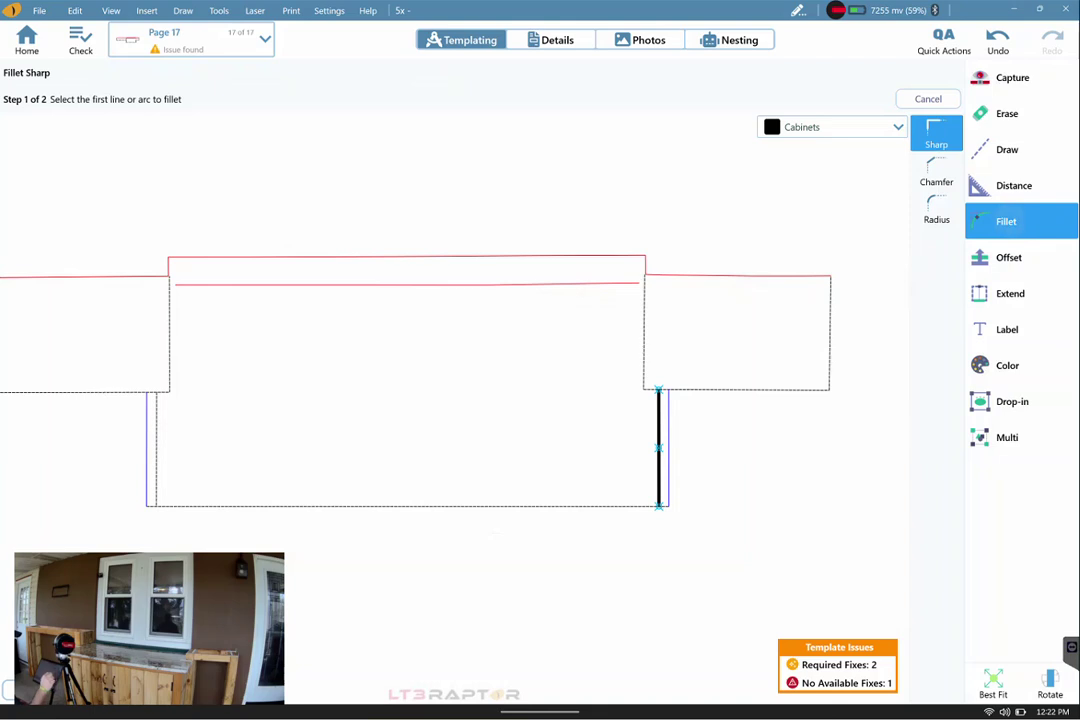
{"action": "left_click", "coordinate": [659, 450]}
{"action": "left_click", "coordinate": [400, 506]}
{"action": "left_click", "coordinate": [148, 449]}
{"action": "left_click", "coordinate": [400, 506]}
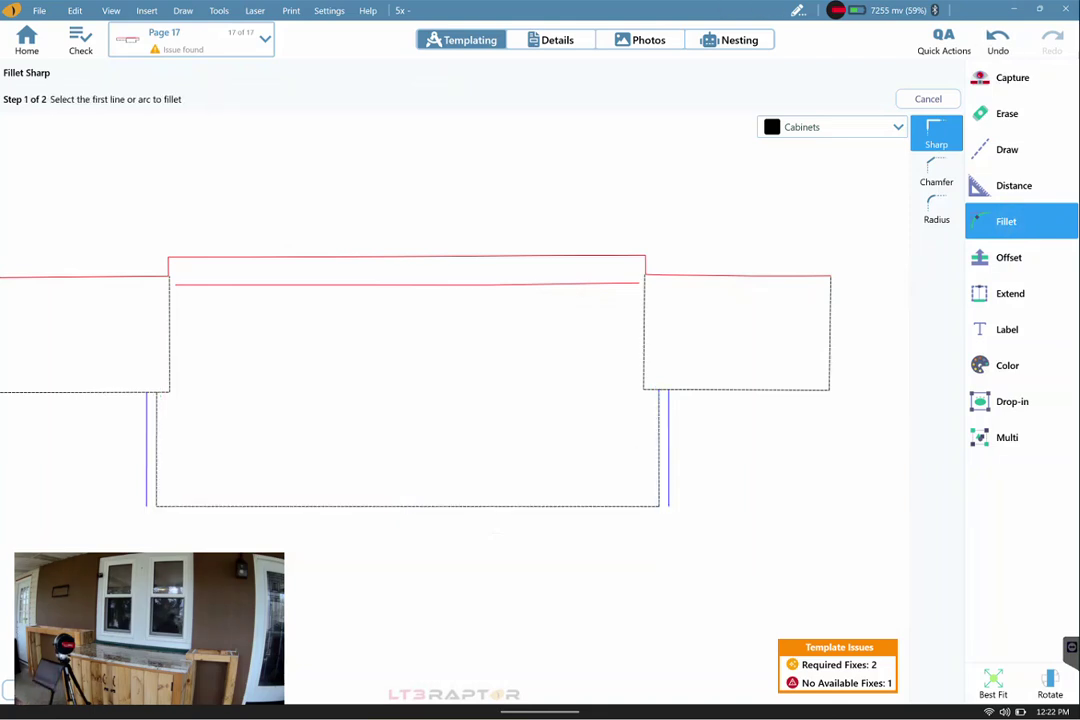
{"action": "scroll", "coordinate": [455, 400], "scroll_direction": "down", "scroll_amount": 2}
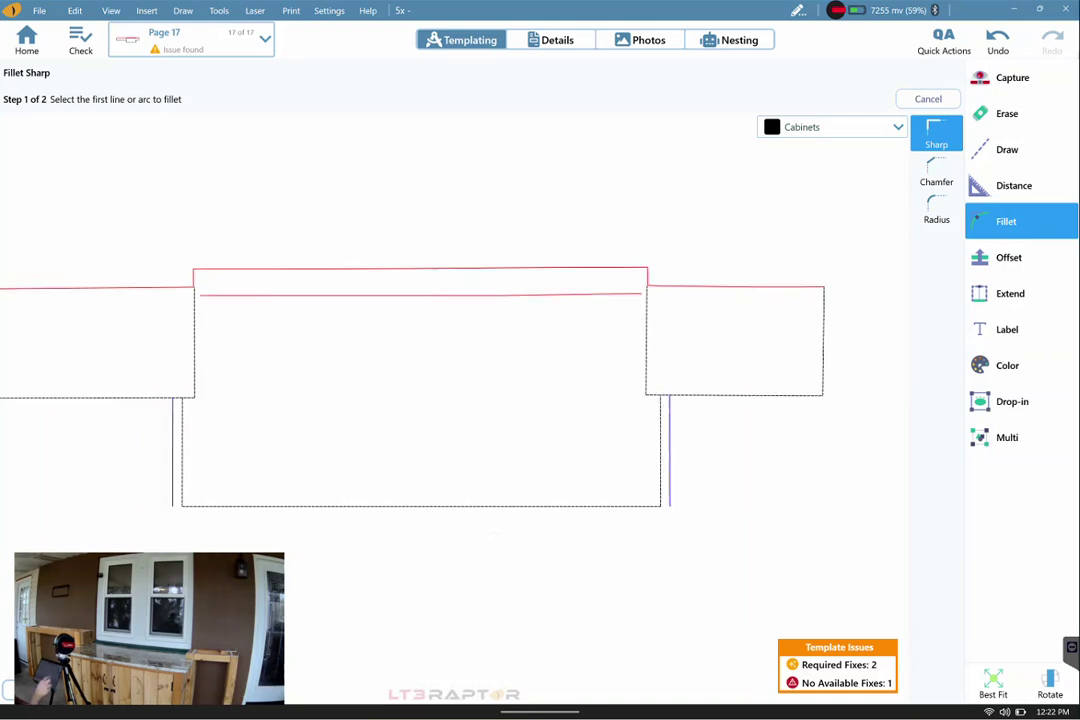
{"action": "scroll", "coordinate": [455, 390], "scroll_direction": "down", "scroll_amount": 2}
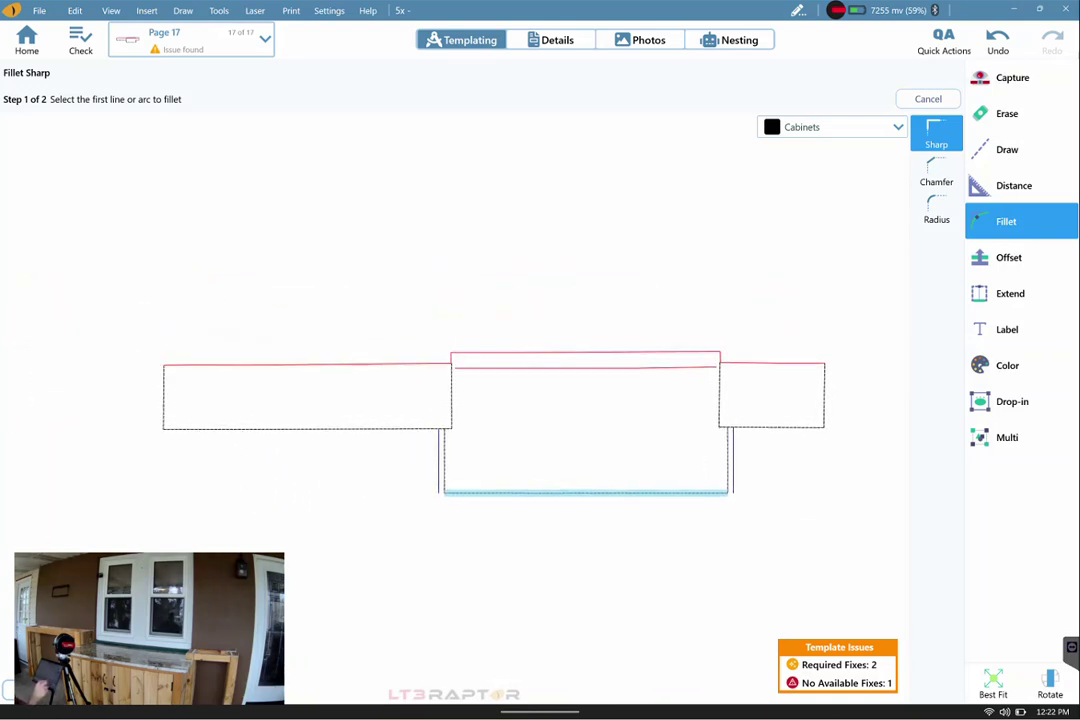
{"action": "left_click", "coordinate": [1007, 437]}
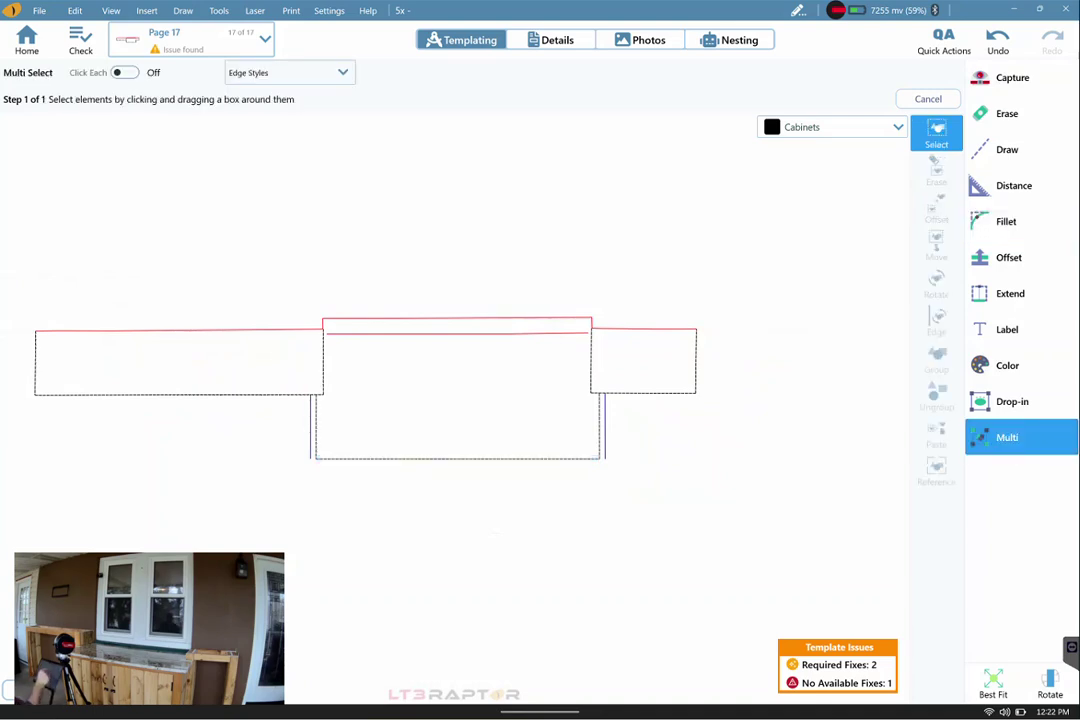
Step: Copy the small right cabinet piece and paste it at the upper right
{"action": "left_click_drag", "start_coordinate": [400, 265], "coordinate": [783, 409]}
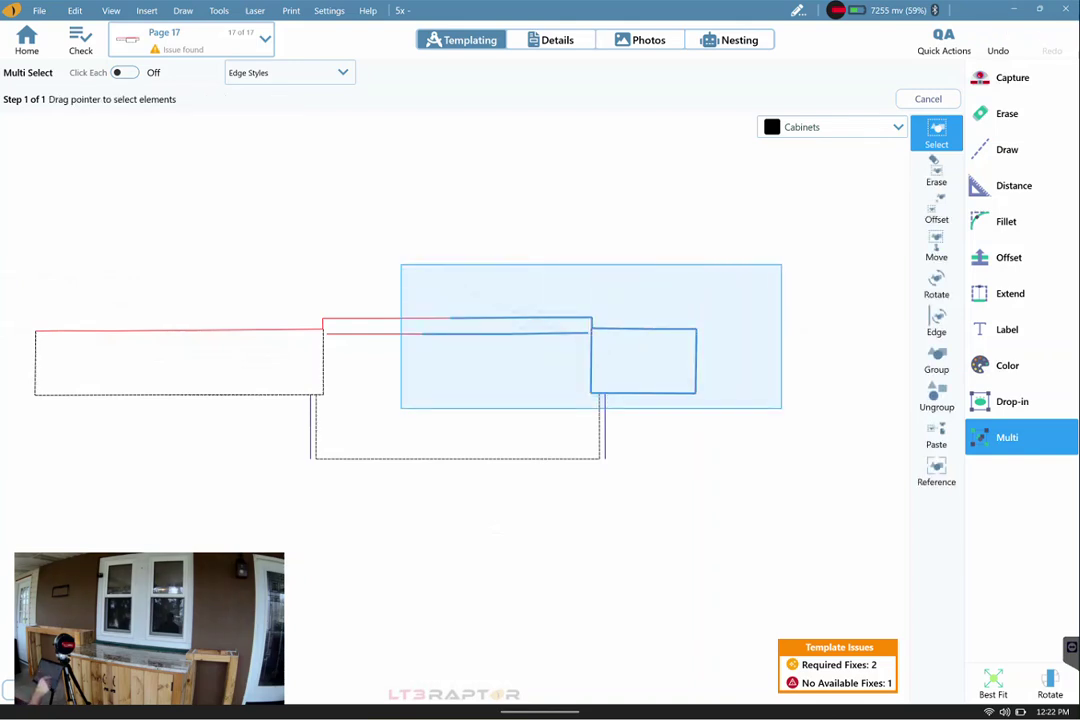
{"action": "left_click_drag", "start_coordinate": [783, 409], "coordinate": [781, 408]}
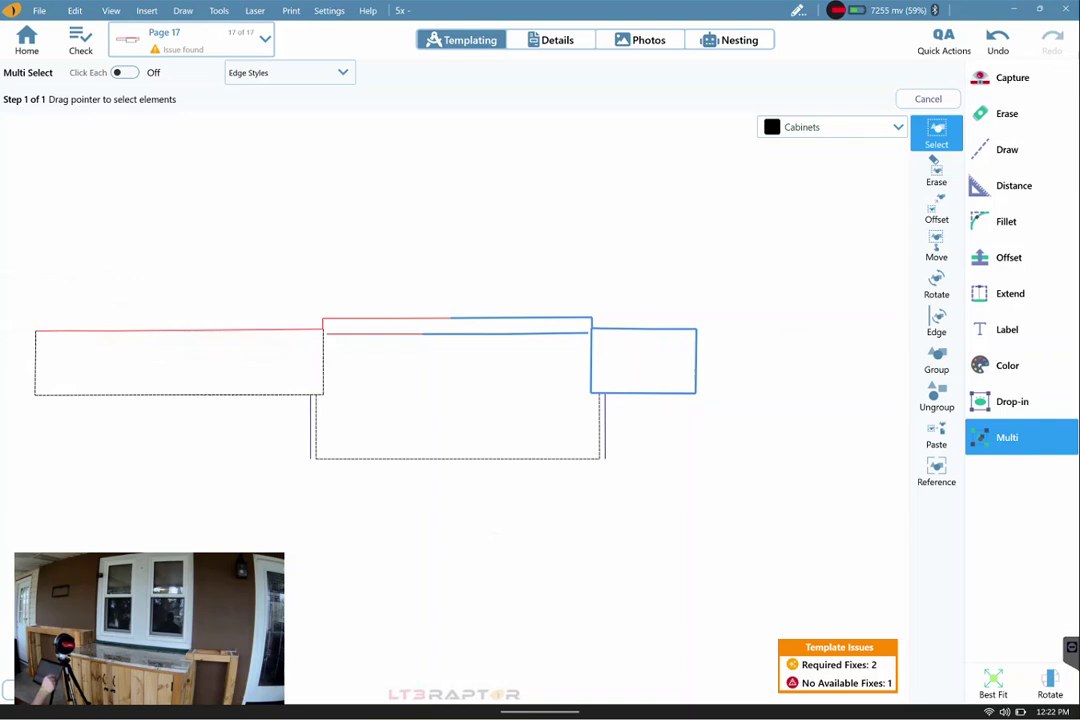
{"action": "key", "text": "ctrl+v"}
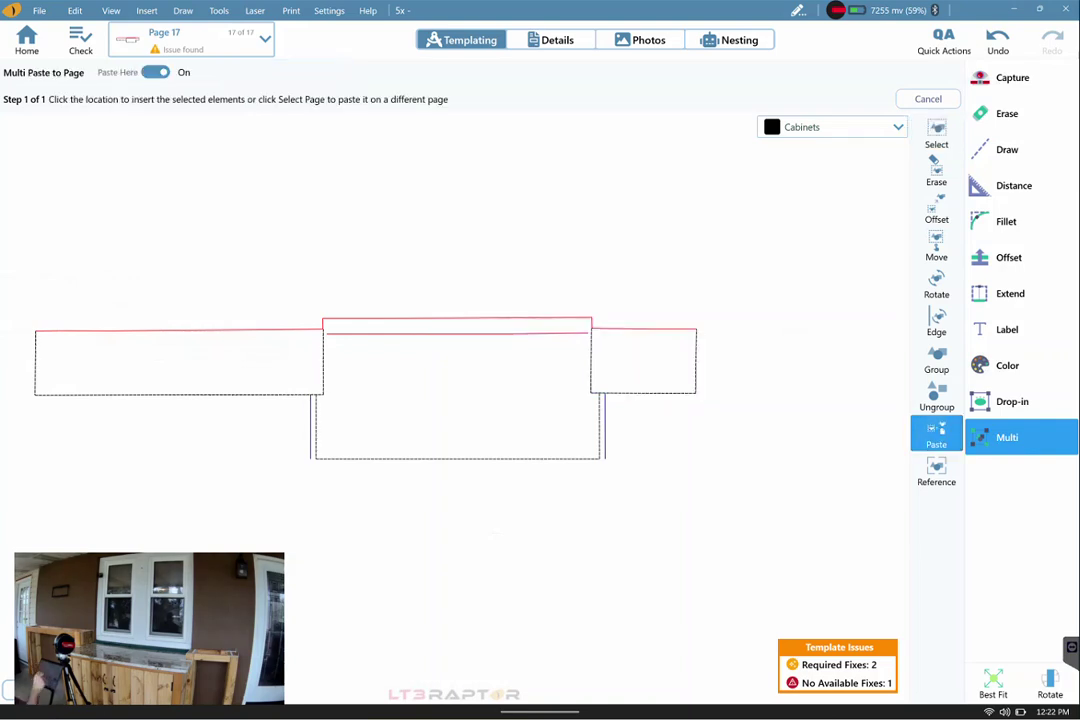
{"action": "left_click", "coordinate": [790, 207]}
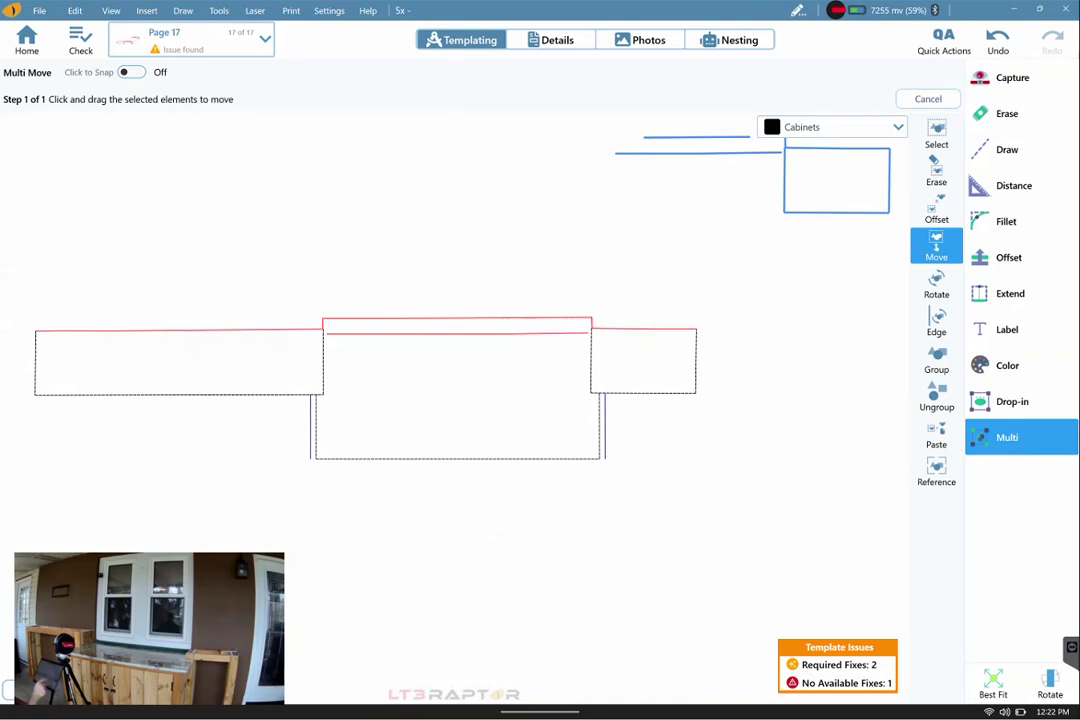
{"action": "mouse_move", "coordinate": [784, 212]}
{"action": "left_mouse_down"}
{"action": "mouse_move", "coordinate": [711, 272]}
{"action": "mouse_move", "coordinate": [766, 270]}
{"action": "left_mouse_up"}
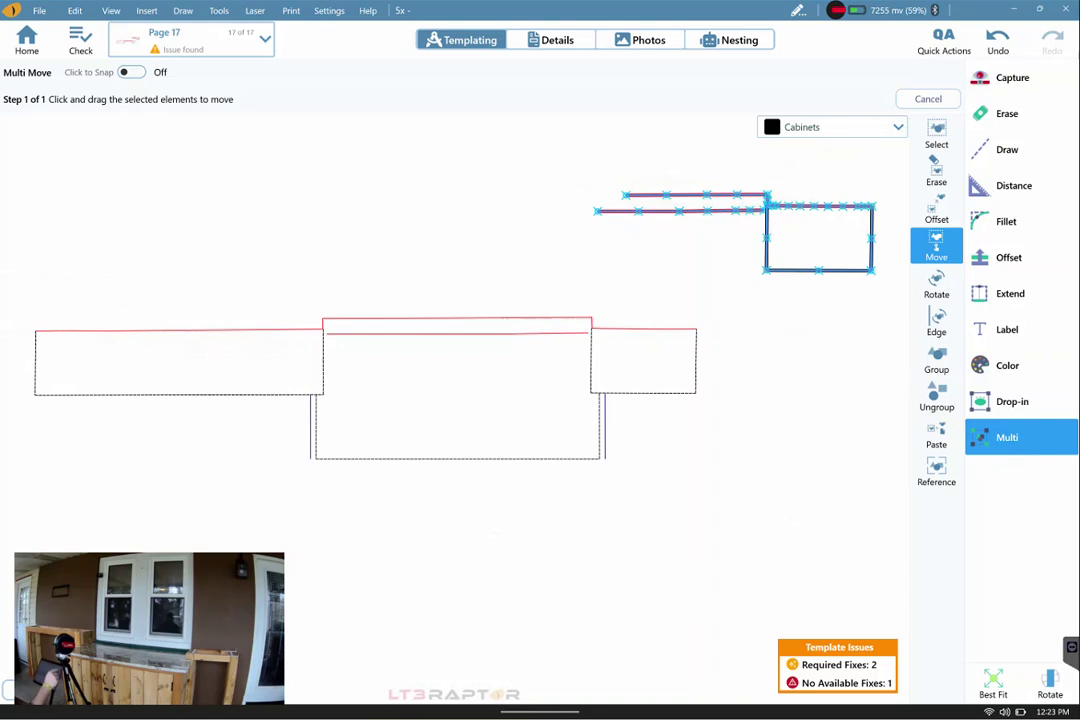
Step: Erase the extra red line beside the copied piece
{"action": "left_click", "coordinate": [1007, 113]}
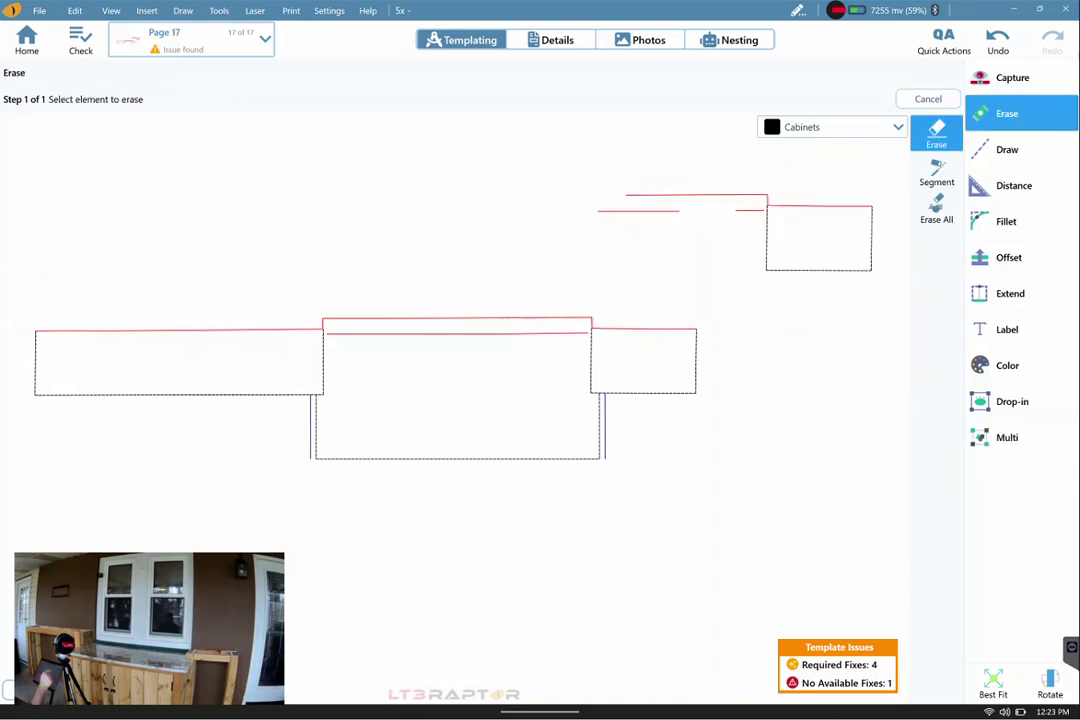
{"action": "left_click", "coordinate": [680, 210]}
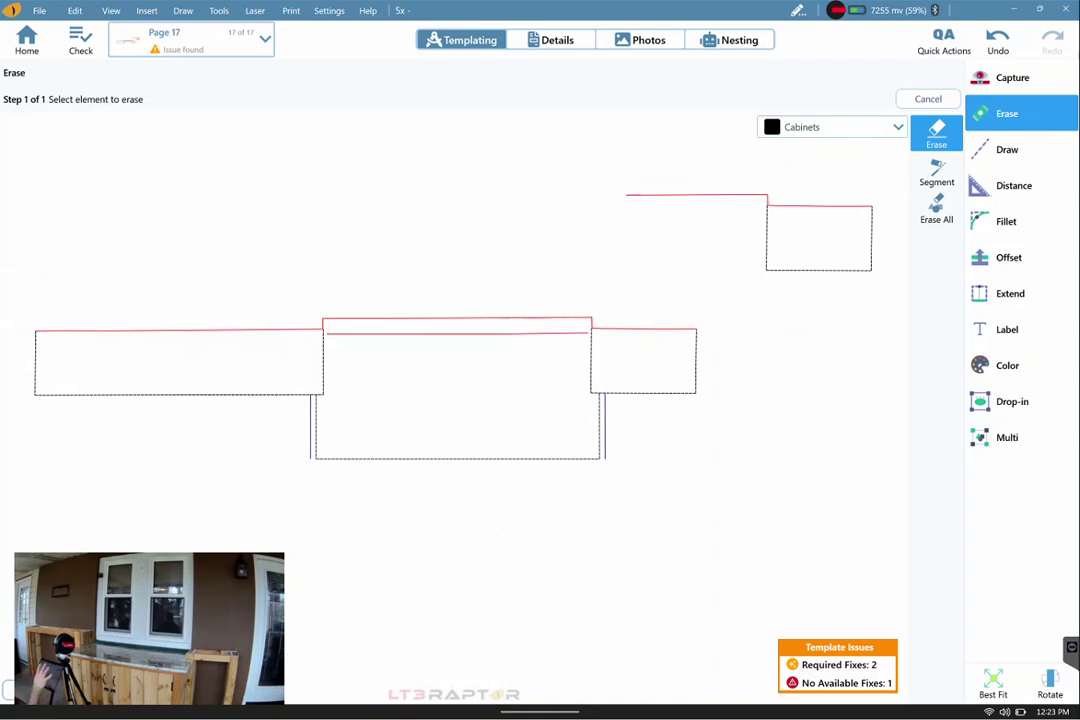
{"action": "left_click", "coordinate": [1007, 437]}
{"action": "left_click_drag", "start_coordinate": [29, 311], "coordinate": [342, 403]}
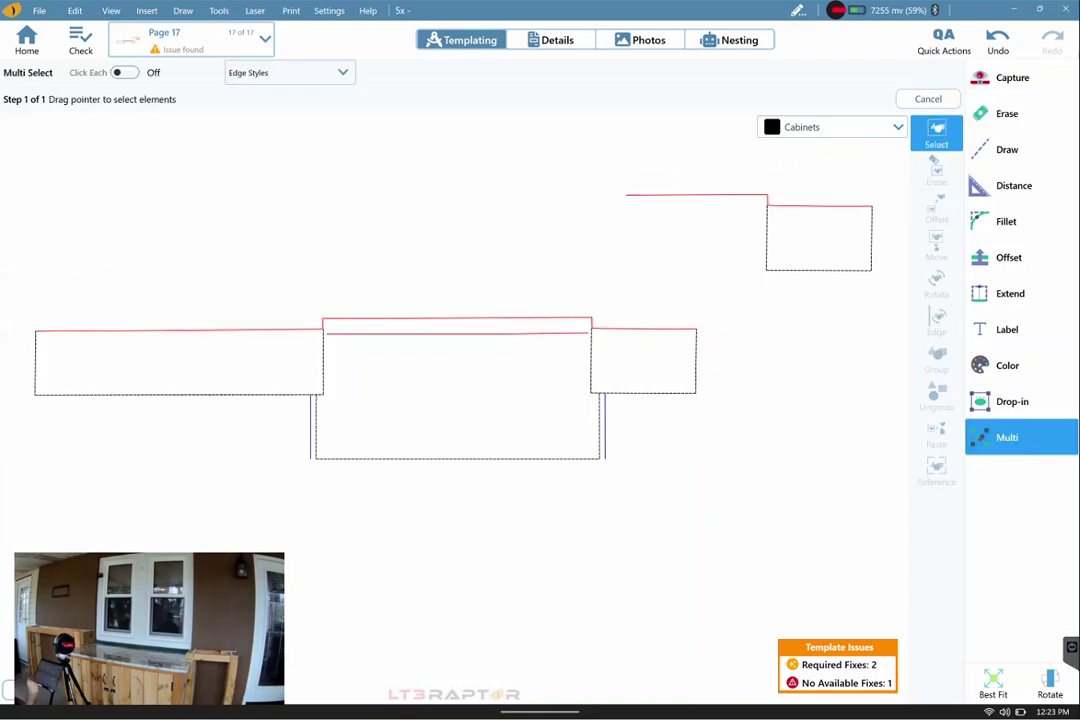
Step: Copy the left cabinet piece and place the copy above the original
{"action": "left_click_drag", "start_coordinate": [23, 302], "coordinate": [466, 407]}
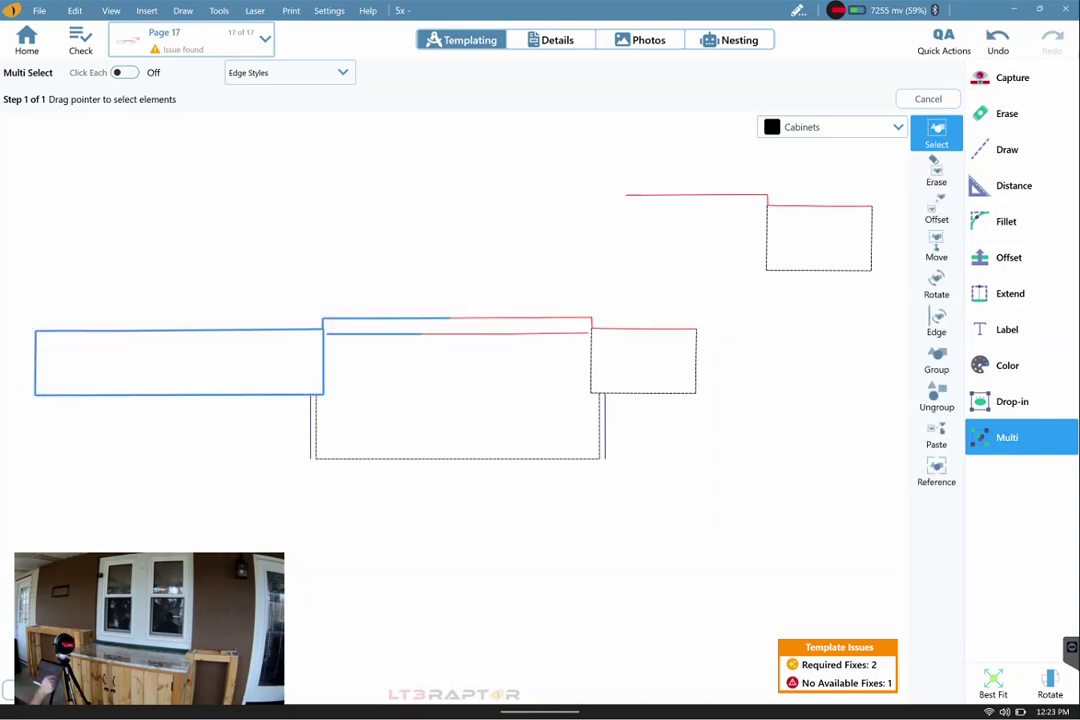
{"action": "key", "text": "ctrl+v"}
{"action": "left_click", "coordinate": [40, 165]}
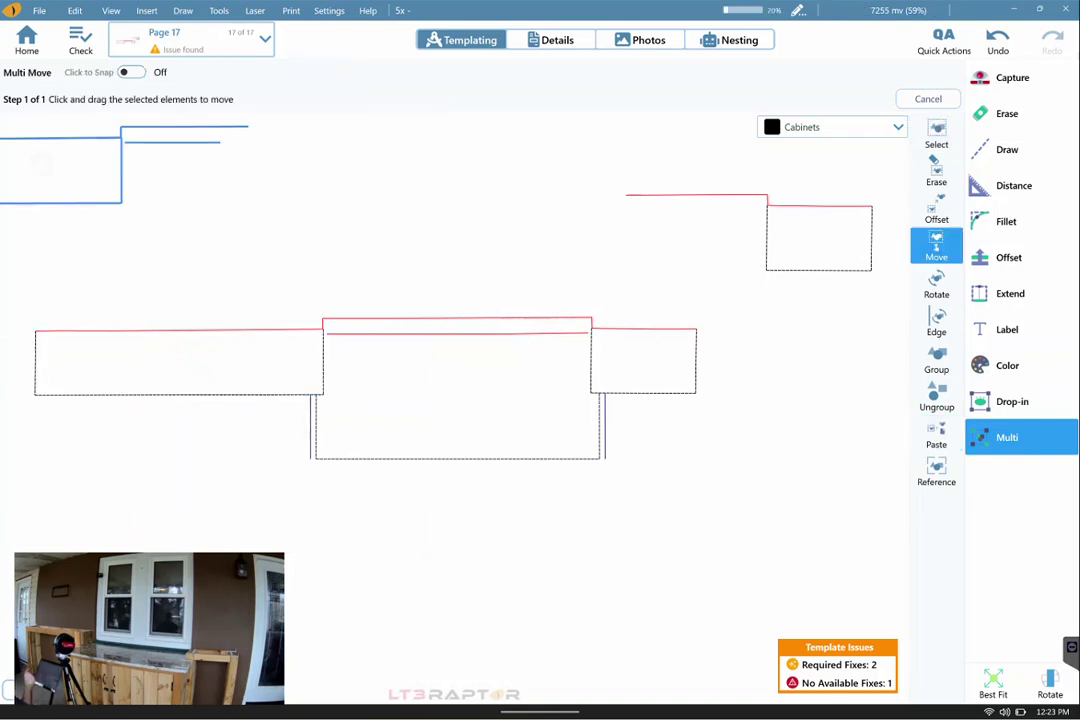
{"action": "mouse_move", "coordinate": [40, 165]}
{"action": "left_mouse_down"}
{"action": "mouse_move", "coordinate": [287, 229]}
{"action": "mouse_move", "coordinate": [246, 215]}
{"action": "left_mouse_up"}
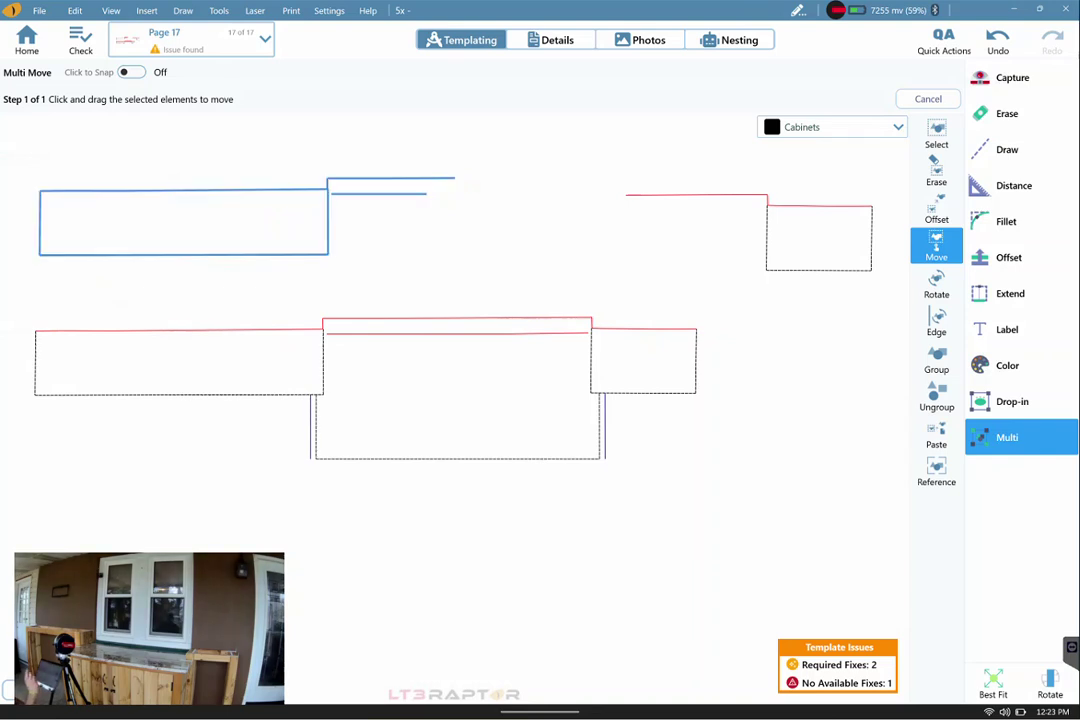
Step: Erase the stray red line and the original side cabinets' lines around the middle cabinet
{"action": "left_click", "coordinate": [1007, 113]}
{"action": "left_click", "coordinate": [378, 193]}
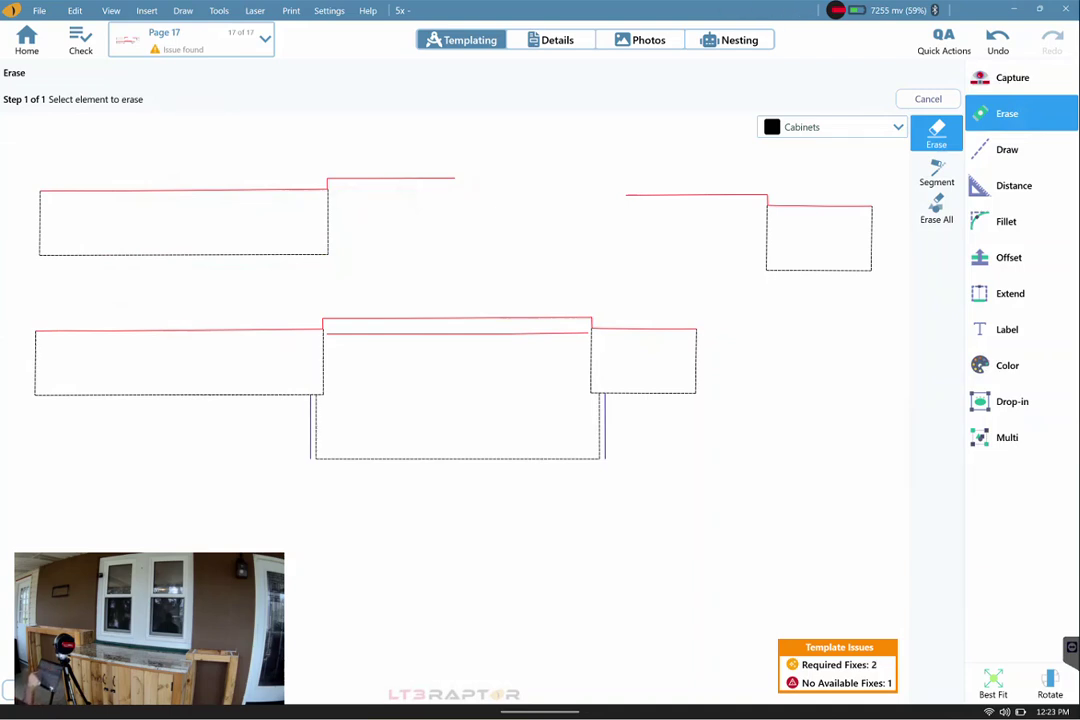
{"action": "left_click_drag", "start_coordinate": [35, 330], "coordinate": [212, 330]}
{"action": "left_click", "coordinate": [277, 329]}
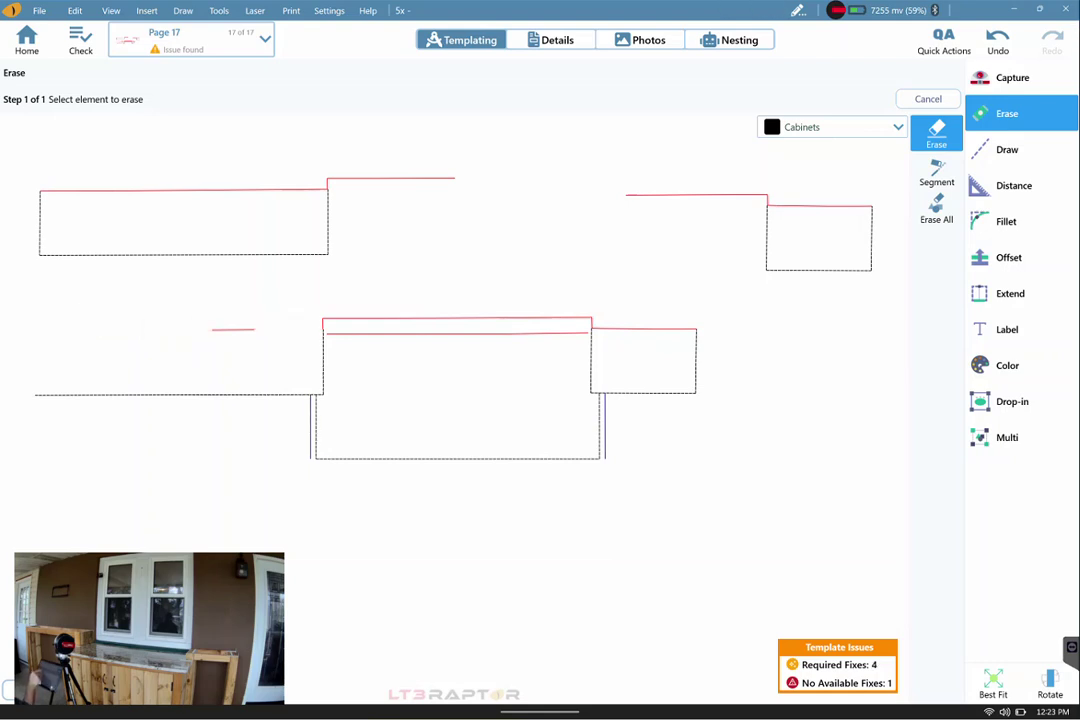
{"action": "left_click", "coordinate": [232, 329]}
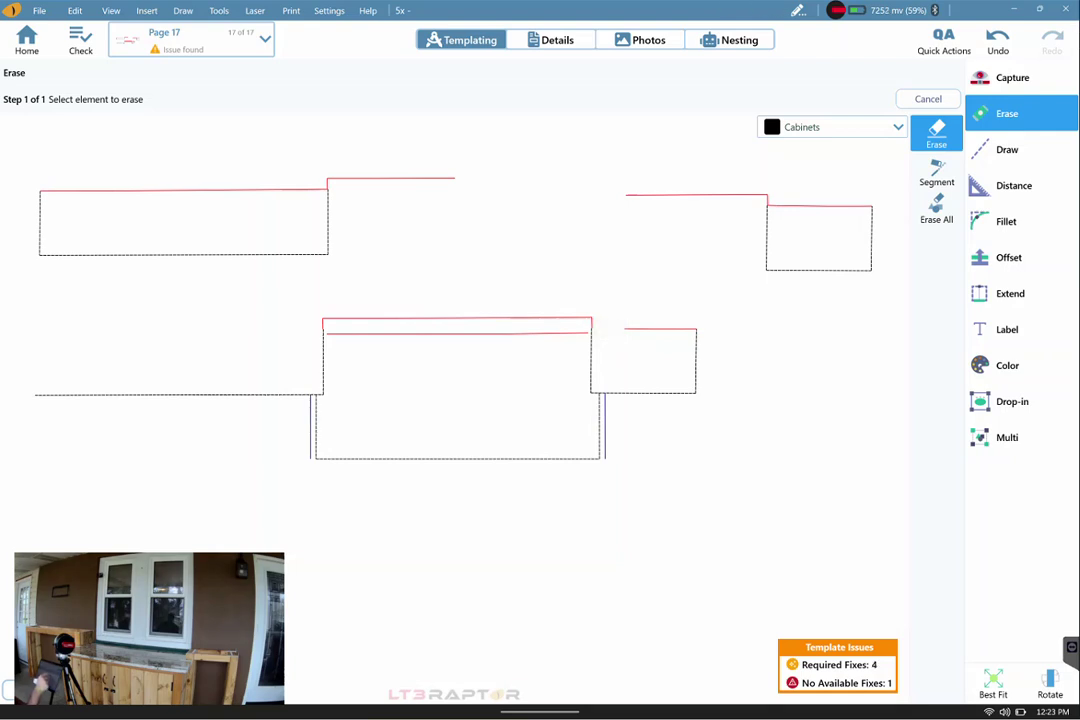
{"action": "left_click", "coordinate": [653, 328]}
{"action": "left_click", "coordinate": [696, 360]}
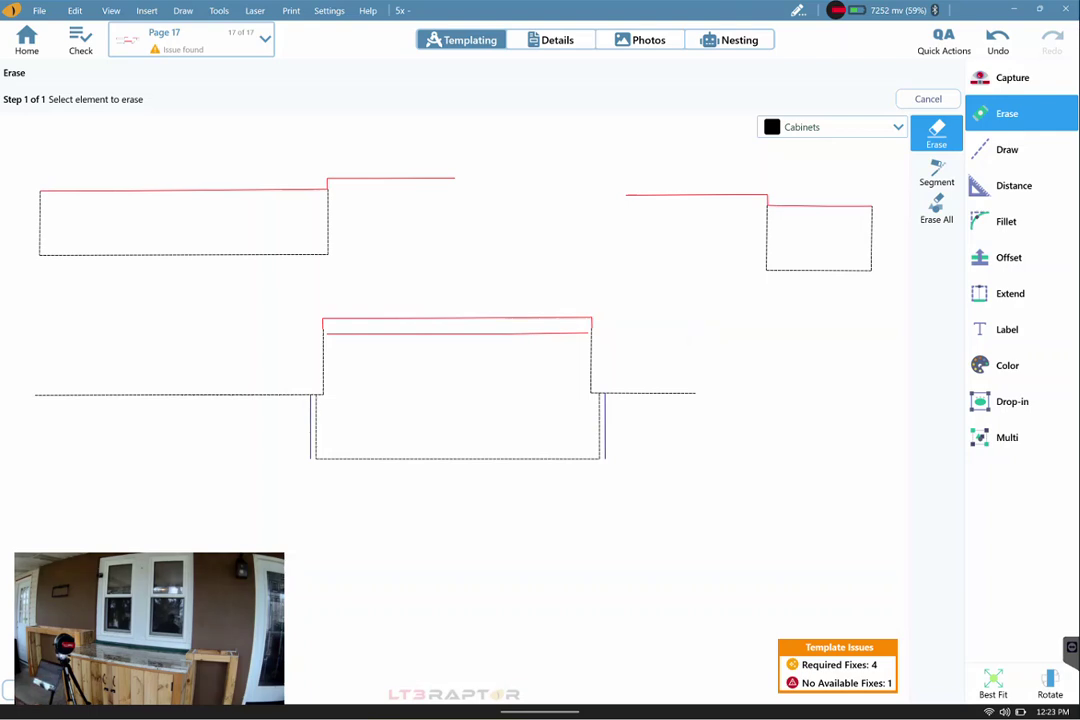
{"action": "left_click", "coordinate": [1006, 221]}
Step: Sharpen the lower right edge corner and the upper right corner of the piece
{"action": "scroll", "coordinate": [616, 408], "scroll_direction": "up", "scroll_amount": 5}
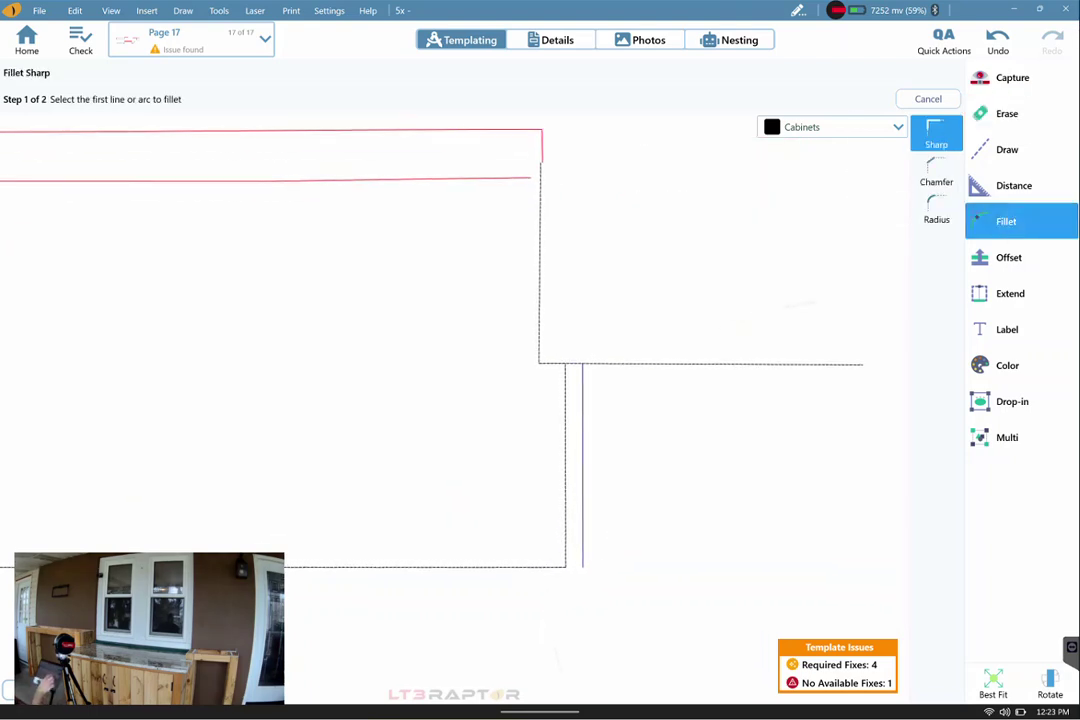
{"action": "left_click", "coordinate": [700, 364]}
{"action": "left_click", "coordinate": [566, 470]}
{"action": "left_click_drag", "start_coordinate": [500, 400], "coordinate": [600, 400]}
{"action": "scroll", "coordinate": [620, 400], "scroll_direction": "down", "scroll_amount": 2}
{"action": "left_click_drag", "start_coordinate": [500, 400], "coordinate": [562, 400]}
{"action": "left_click", "coordinate": [776, 330]}
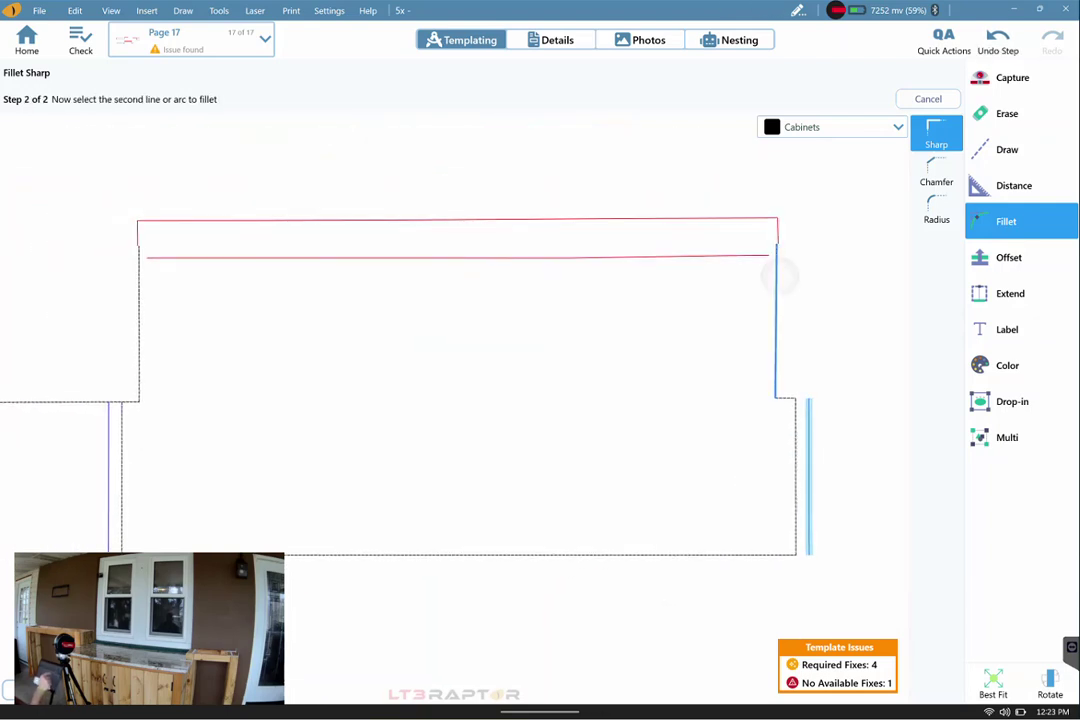
{"action": "left_click", "coordinate": [740, 257]}
Step: Sharpen the upper-left and lower-left step corners
{"action": "left_click", "coordinate": [175, 257]}
{"action": "left_click", "coordinate": [138, 330]}
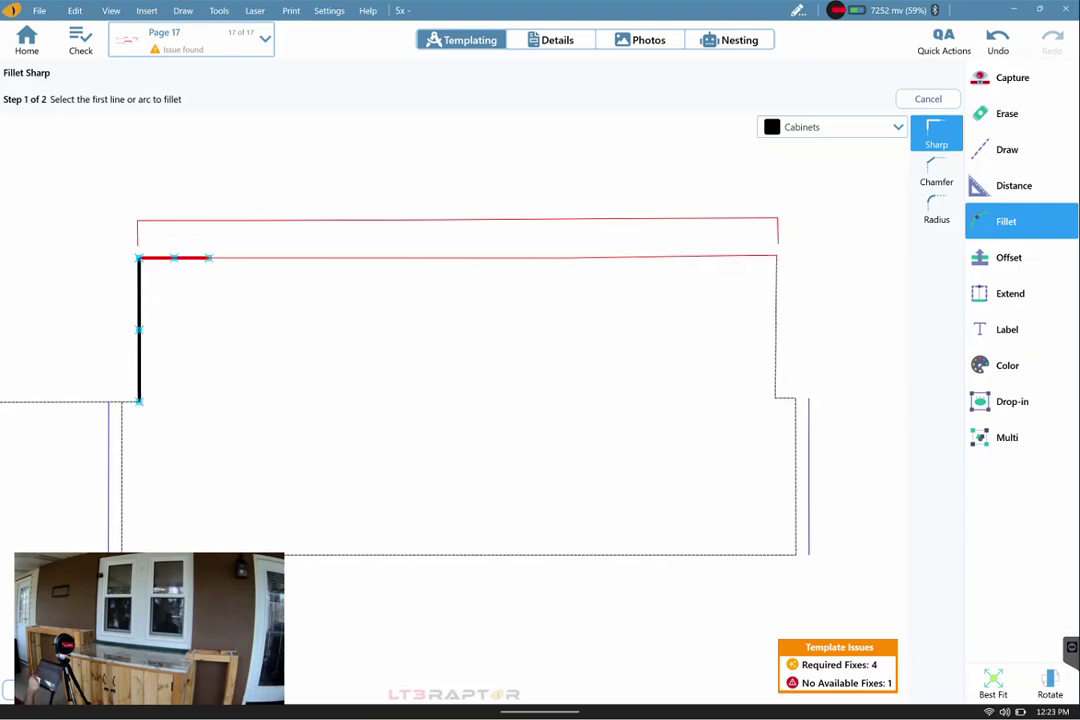
{"action": "left_click", "coordinate": [130, 401]}
{"action": "left_click", "coordinate": [121, 478]}
Step: Erase the duplicate red wall line above the outline and its short stub
{"action": "left_click", "coordinate": [1007, 113]}
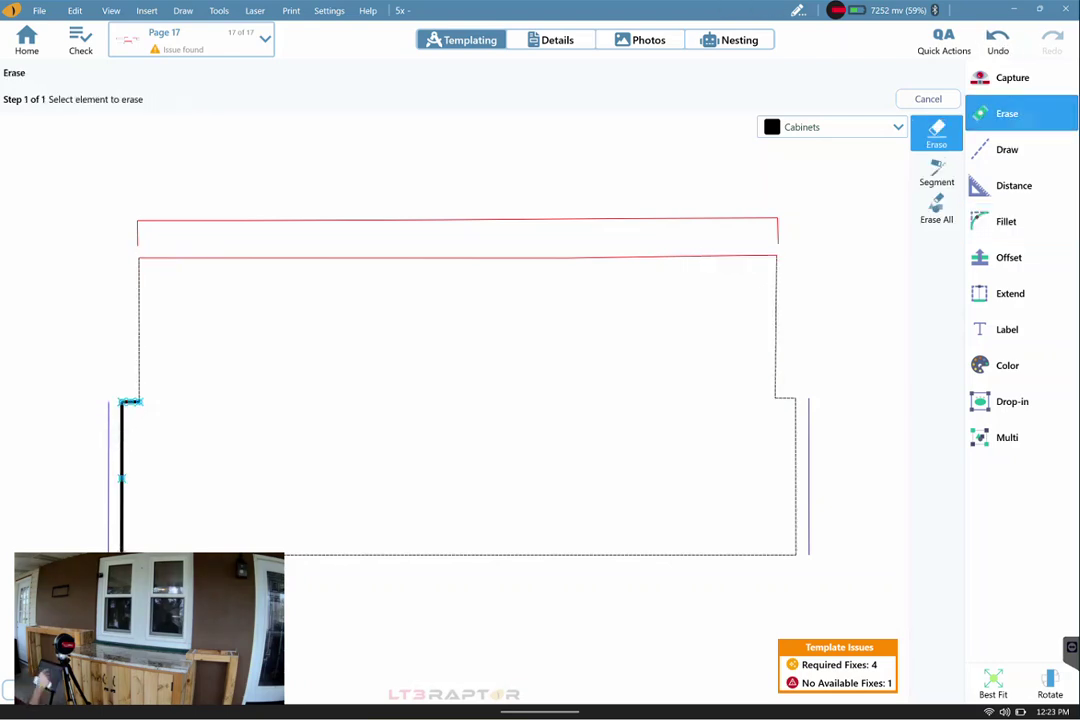
{"action": "mouse_move", "coordinate": [130, 237]}
{"action": "left_mouse_down"}
{"action": "mouse_move", "coordinate": [234, 217]}
{"action": "mouse_move", "coordinate": [440, 218]}
{"action": "left_mouse_up"}
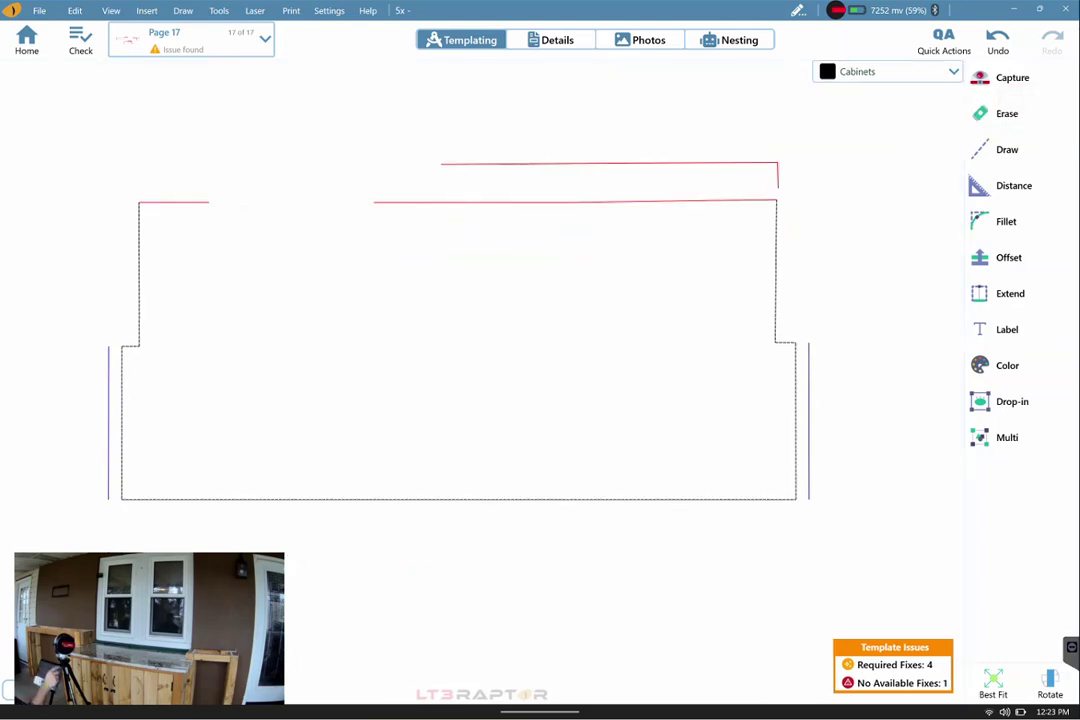
{"action": "key", "text": "ctrl+z"}
{"action": "left_click_drag", "start_coordinate": [440, 218], "coordinate": [772, 218]}
{"action": "left_click", "coordinate": [778, 230]}
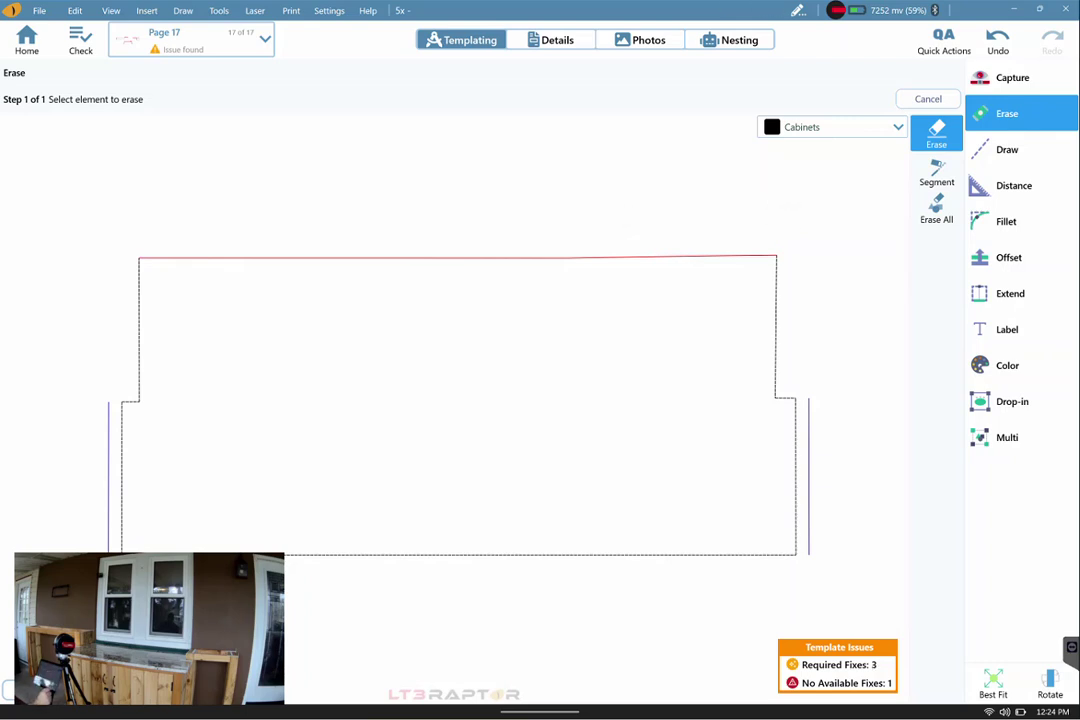
{"action": "scroll", "coordinate": [454, 543], "scroll_direction": "down", "scroll_amount": 5}
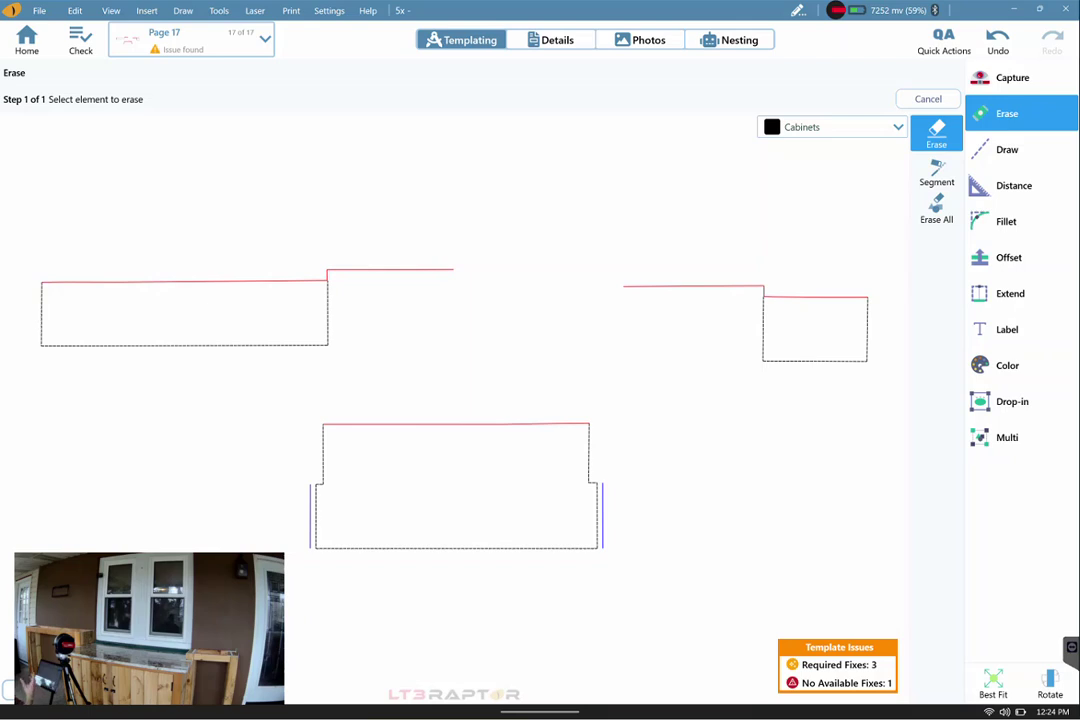
Step: Show dimensions on all three countertop outlines for review, then hide them again
{"action": "left_click", "coordinate": [1014, 185]}
{"action": "left_click", "coordinate": [936, 260]}
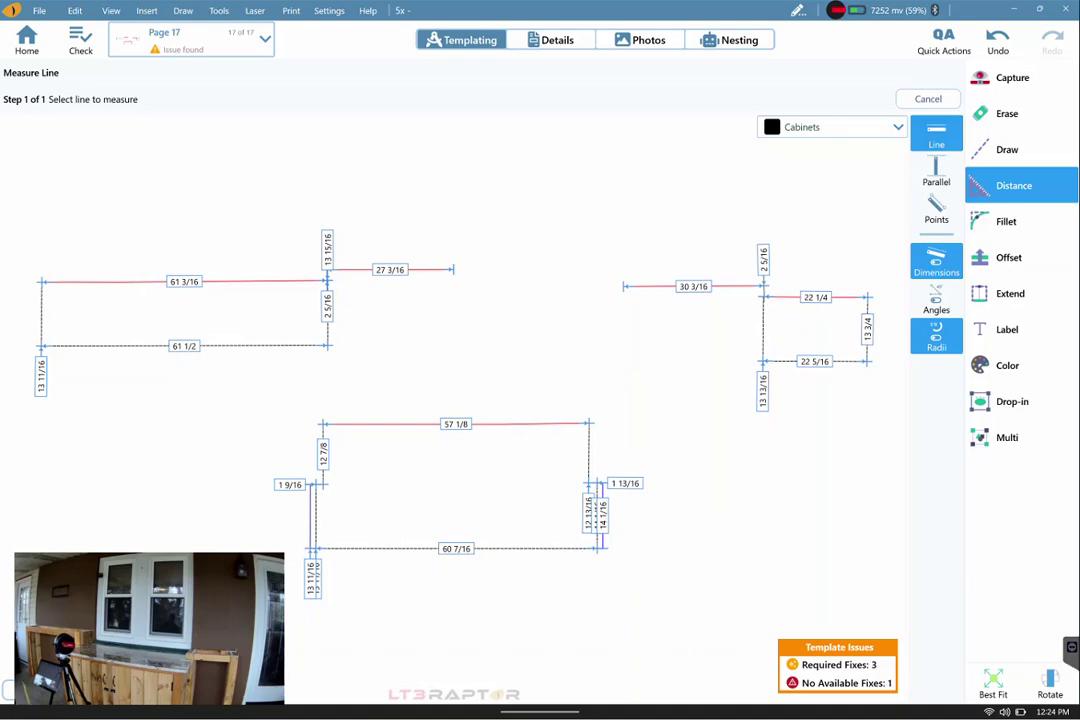
{"action": "scroll", "coordinate": [448, 411], "scroll_direction": "up", "scroll_amount": 3}
{"action": "scroll", "coordinate": [448, 411], "scroll_direction": "up", "scroll_amount": 3}
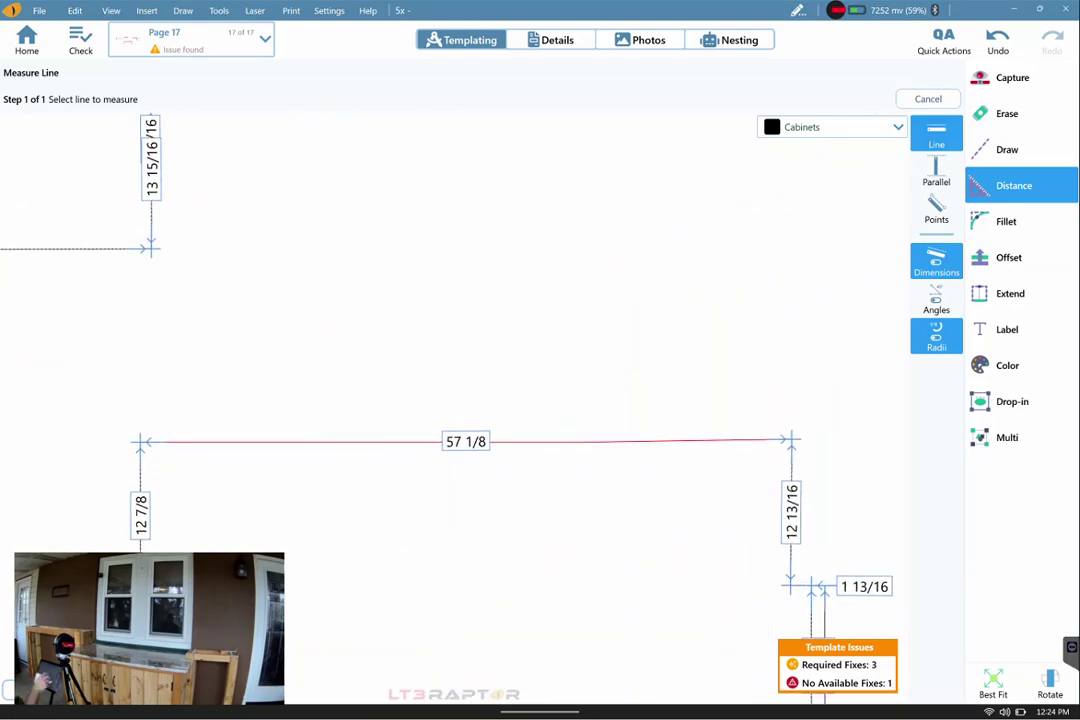
{"action": "scroll", "coordinate": [452, 414], "scroll_direction": "down", "scroll_amount": 1}
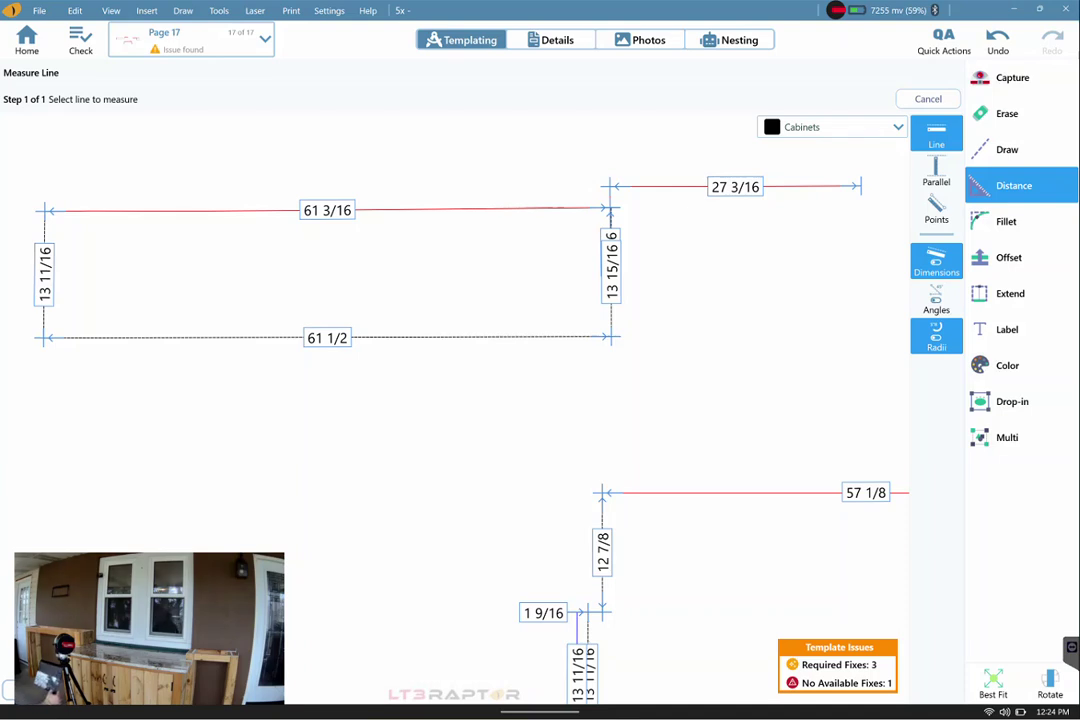
{"action": "left_click", "coordinate": [936, 260]}
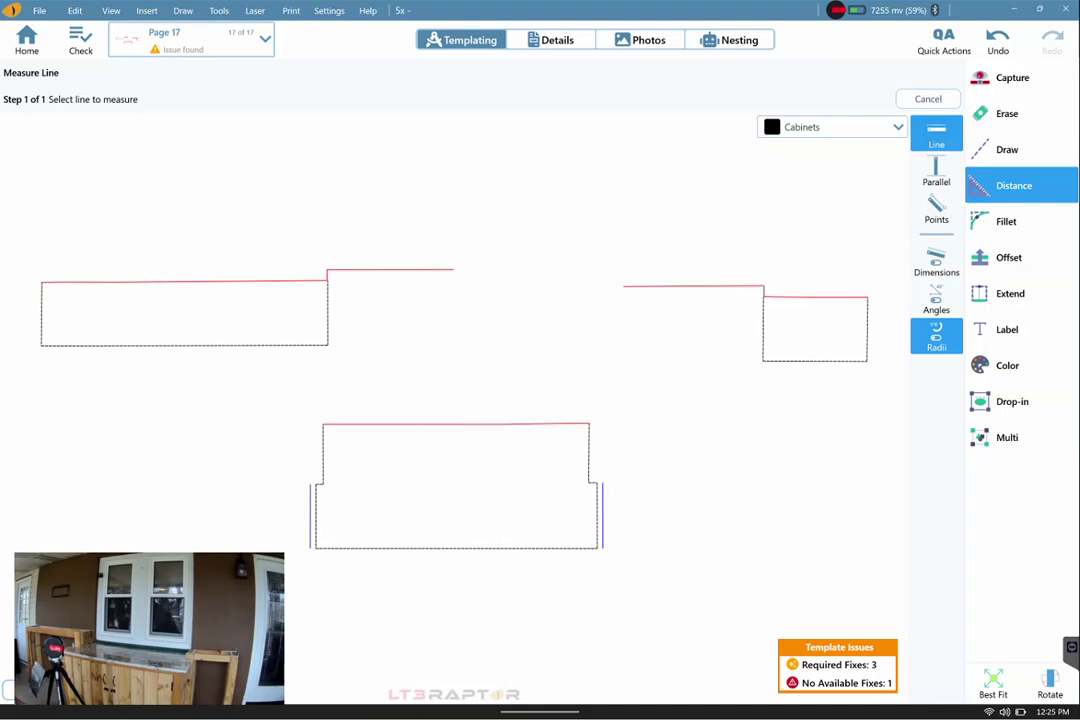
{"action": "left_click", "coordinate": [1007, 365]}
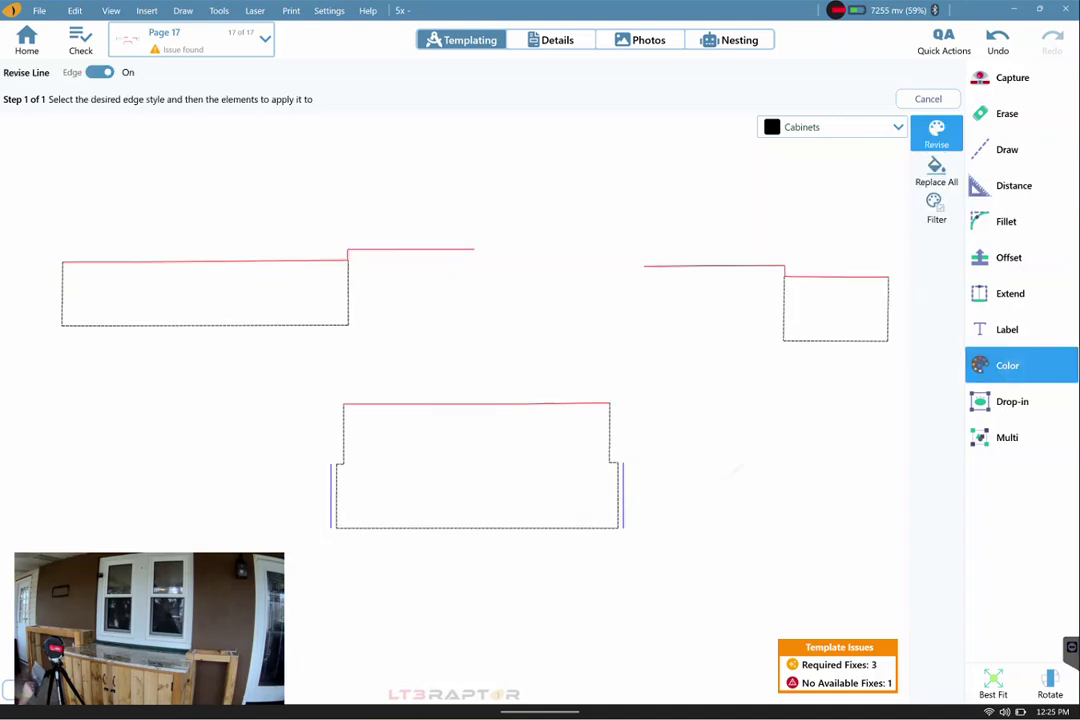
Step: Restyle both upper side lines of the bottom piece as Wall edges, undoing the mistaken lower-left change
{"action": "left_click", "coordinate": [735, 420]}
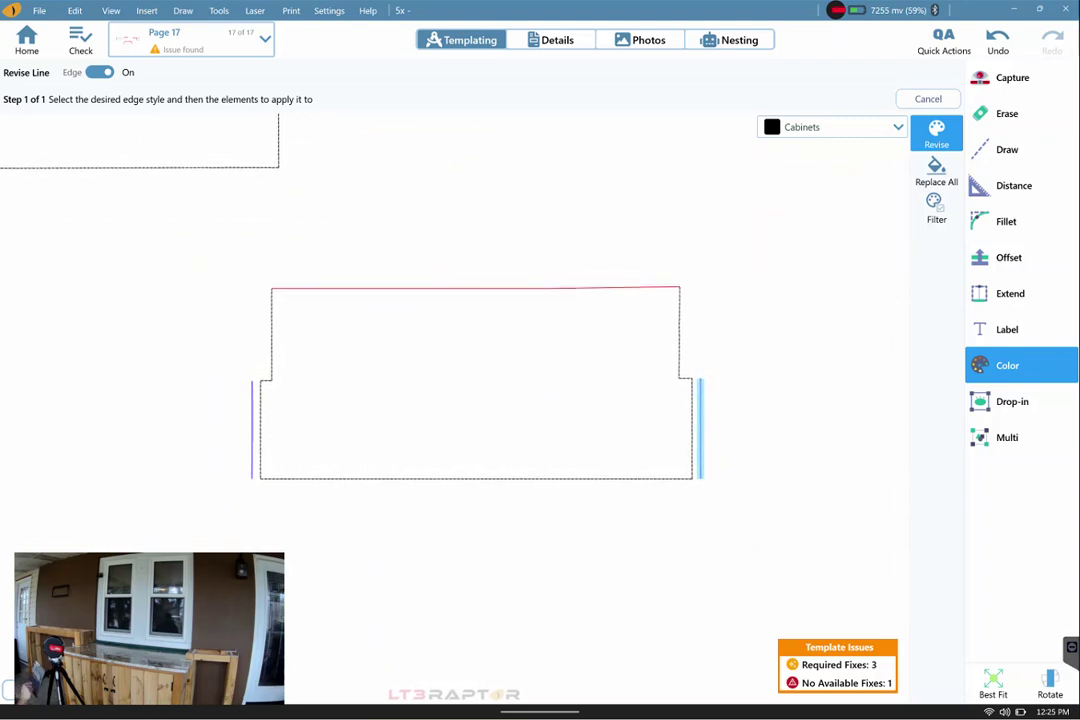
{"action": "left_click", "coordinate": [832, 127]}
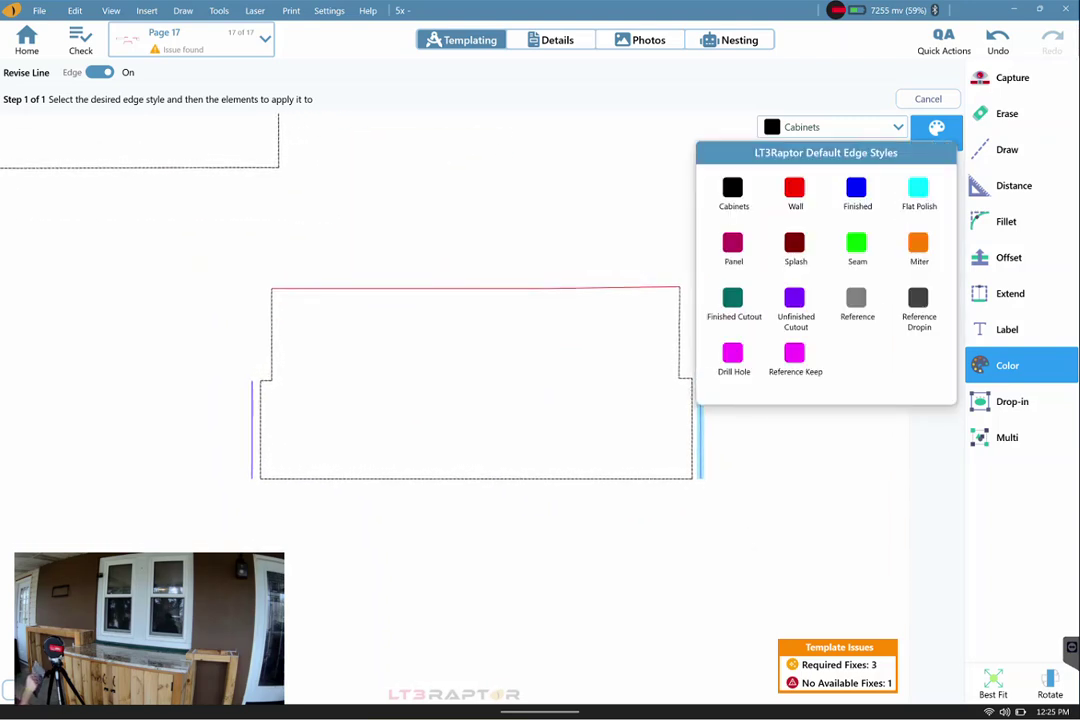
{"action": "left_click", "coordinate": [793, 188]}
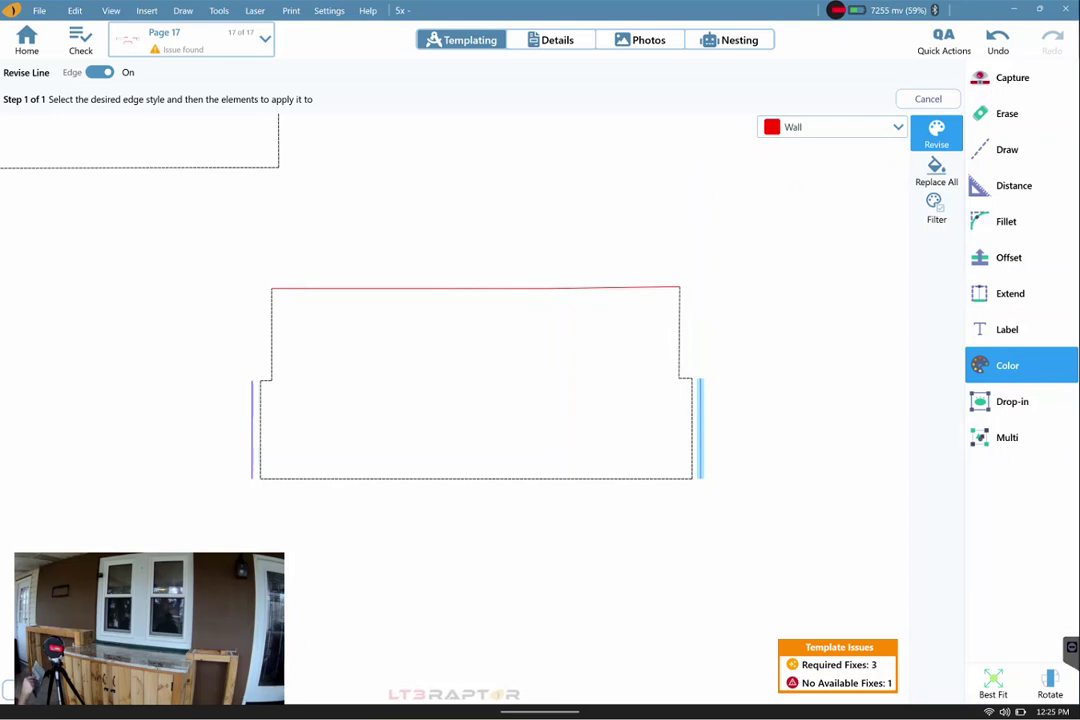
{"action": "left_click", "coordinate": [679, 333]}
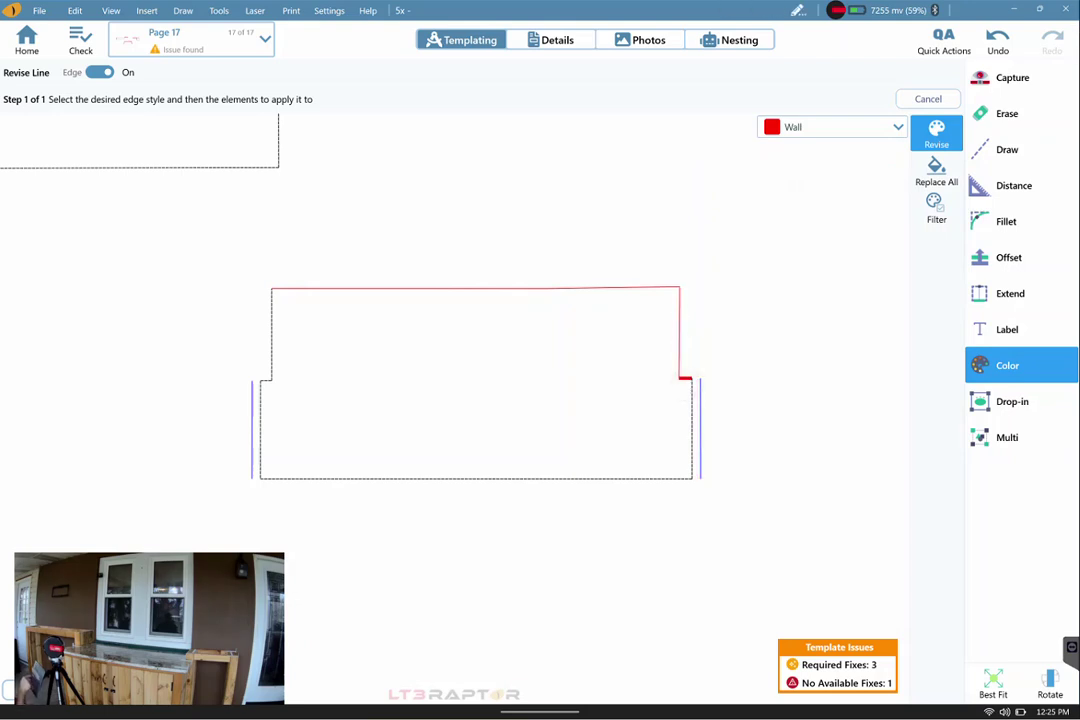
{"action": "left_click", "coordinate": [262, 405]}
{"action": "key", "text": "ctrl+z"}
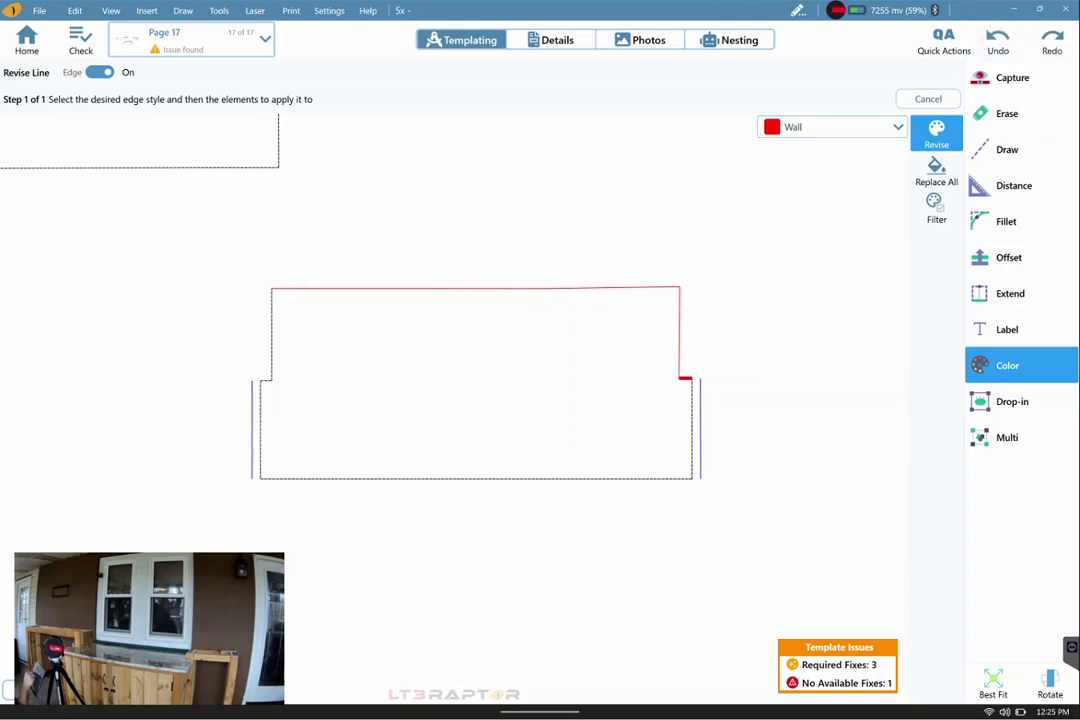
Step: Switch the active edge style back to Finished
{"action": "scroll", "coordinate": [271, 343], "scroll_direction": "up", "scroll_amount": 3}
{"action": "scroll", "coordinate": [574, 391], "scroll_direction": "down", "scroll_amount": 3}
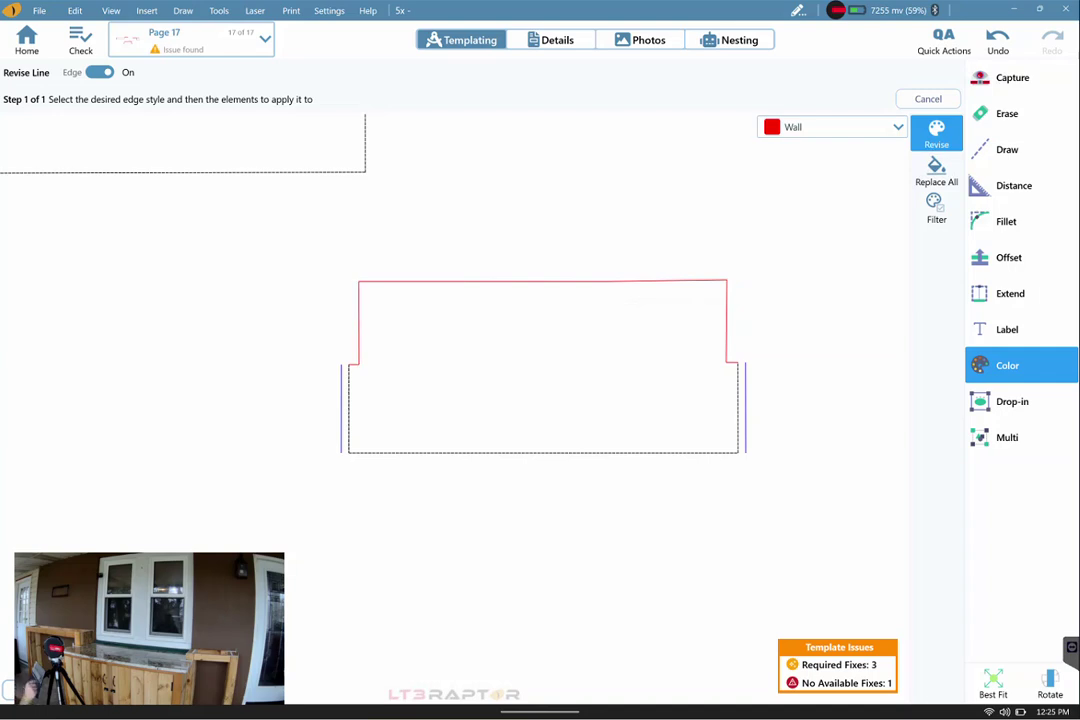
{"action": "left_click", "coordinate": [832, 127]}
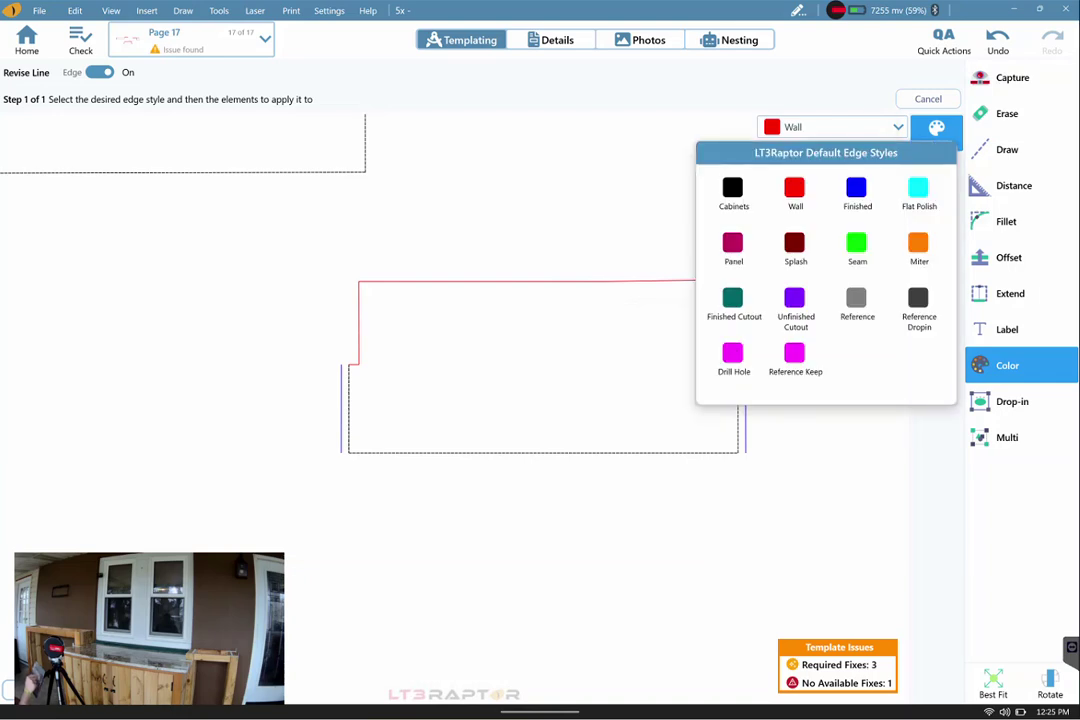
{"action": "left_click", "coordinate": [822, 190]}
Step: Offset the centre piece's bottom edge outward by 1½ in
{"action": "left_click", "coordinate": [1008, 257]}
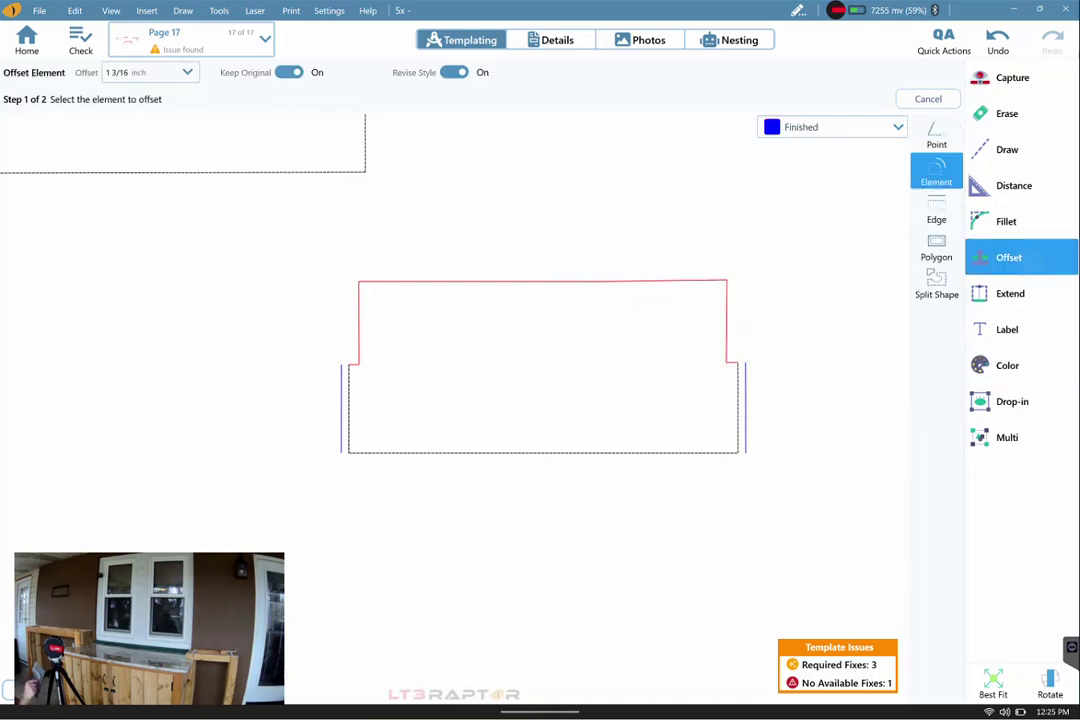
{"action": "left_click", "coordinate": [187, 72]}
{"action": "left_click", "coordinate": [165, 285]}
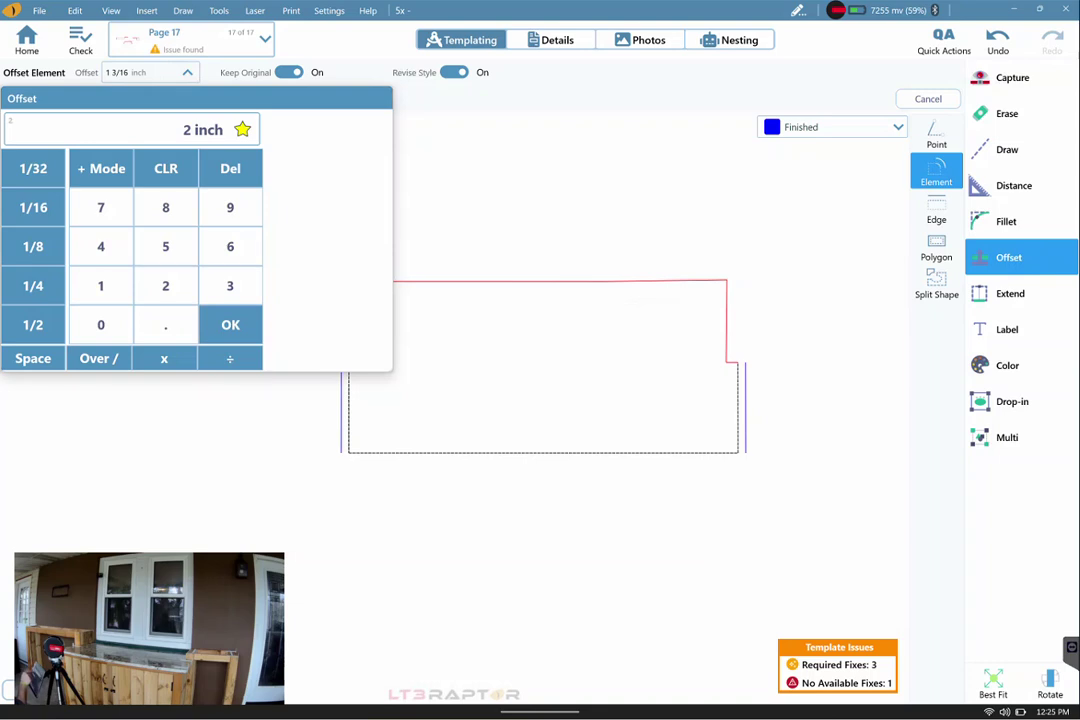
{"action": "type", "text": ".5"}
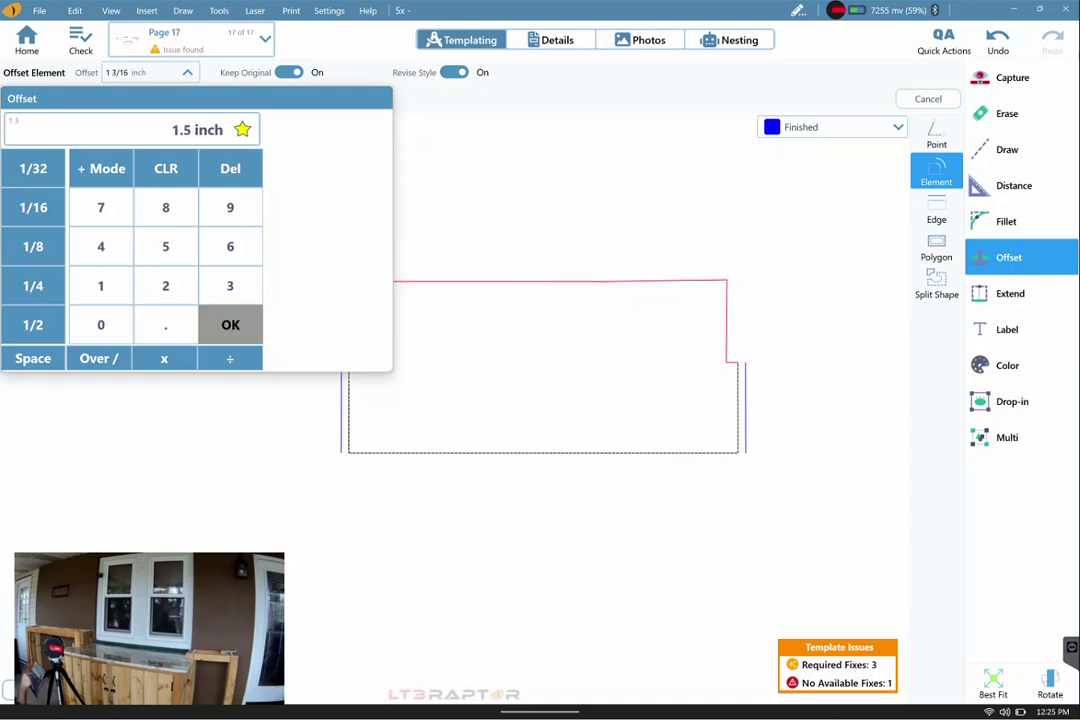
{"action": "key", "text": "Return"}
{"action": "left_click", "coordinate": [1006, 221]}
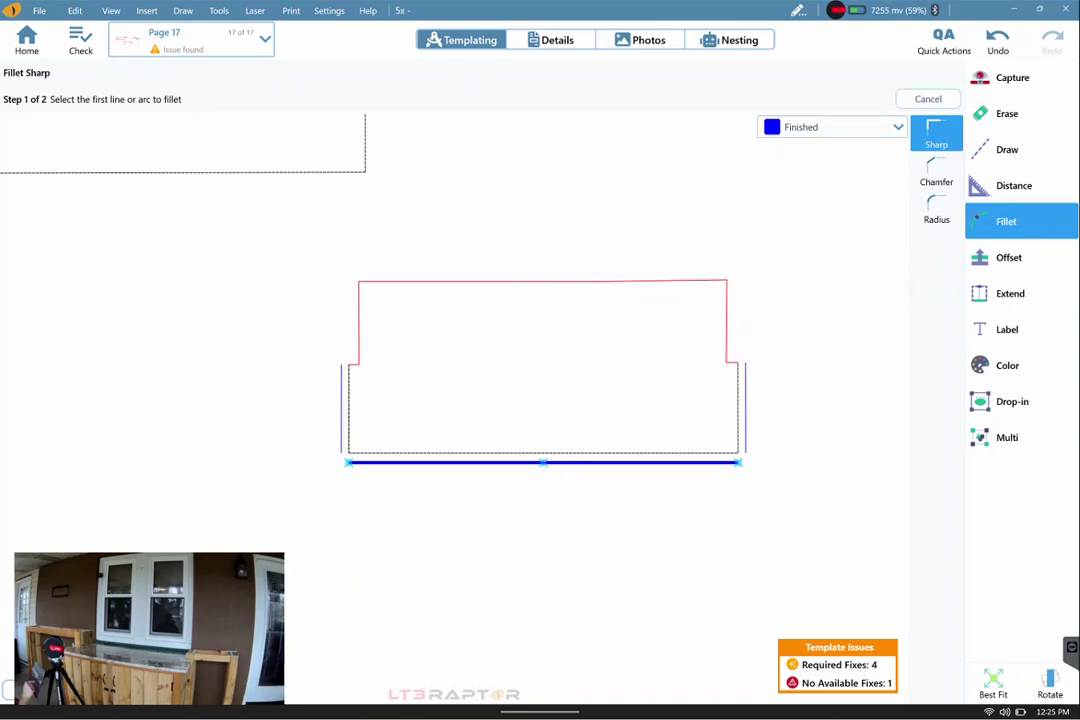
Step: Join the bottom-left and bottom-right overhang corners with sharp fillets
{"action": "left_click", "coordinate": [543, 462]}
{"action": "left_click", "coordinate": [745, 410]}
{"action": "left_click", "coordinate": [341, 410]}
{"action": "left_click", "coordinate": [352, 372]}
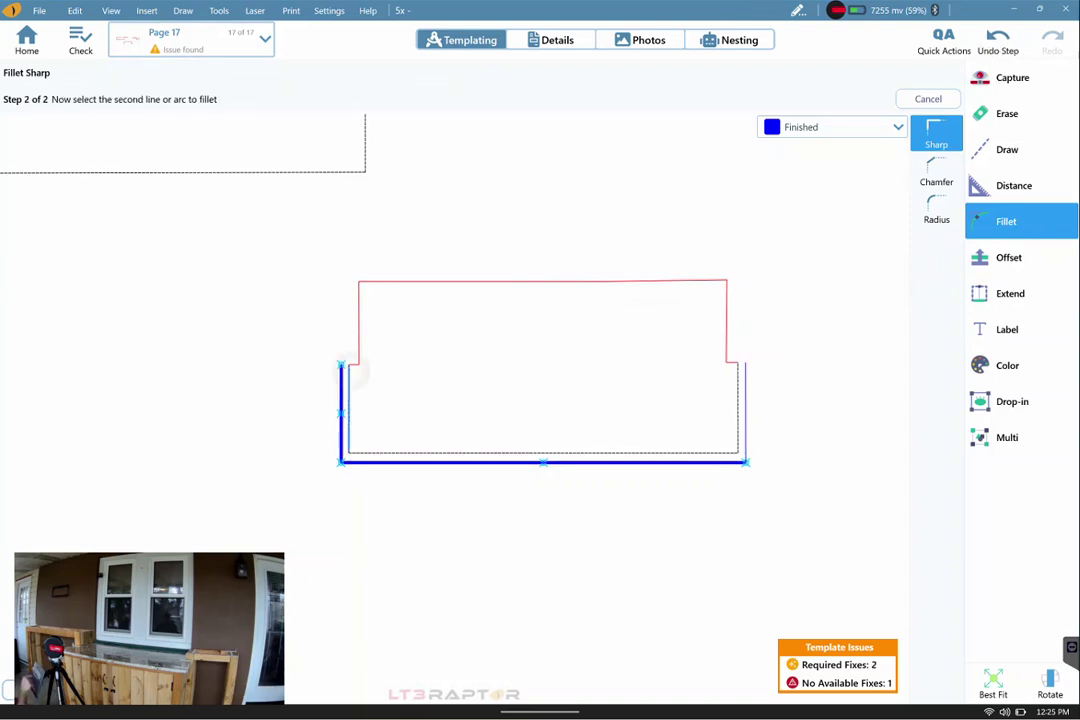
{"action": "left_click", "coordinate": [398, 460]}
{"action": "scroll", "coordinate": [316, 394], "scroll_direction": "up", "scroll_amount": 5}
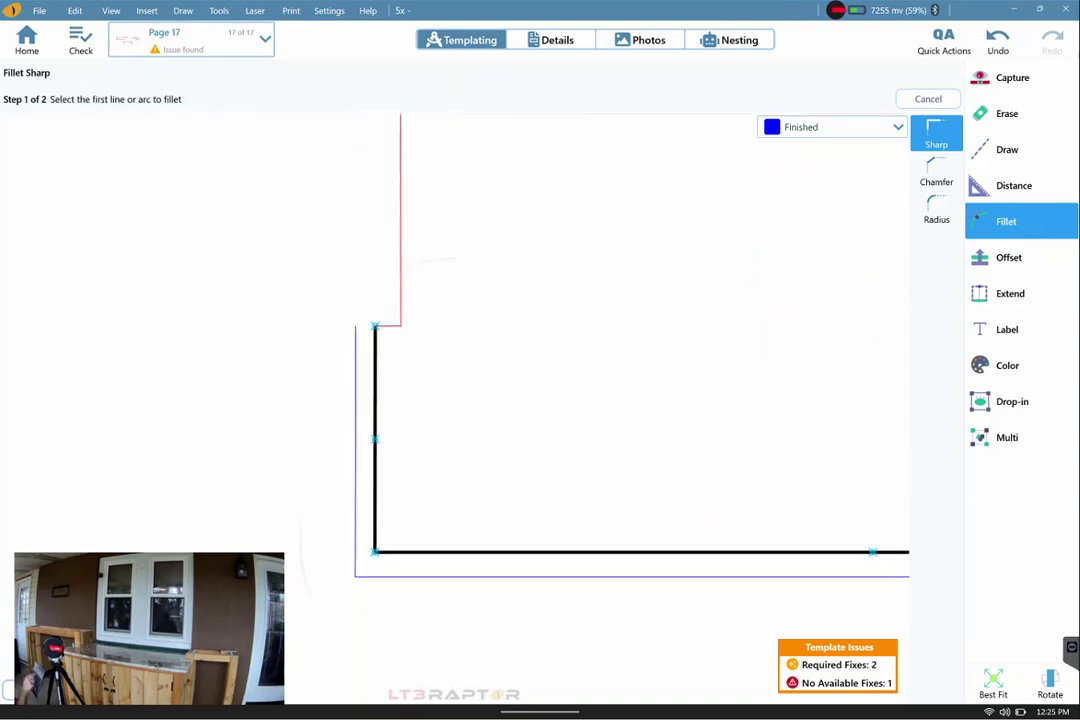
{"action": "scroll", "coordinate": [375, 355], "scroll_direction": "down", "scroll_amount": 5}
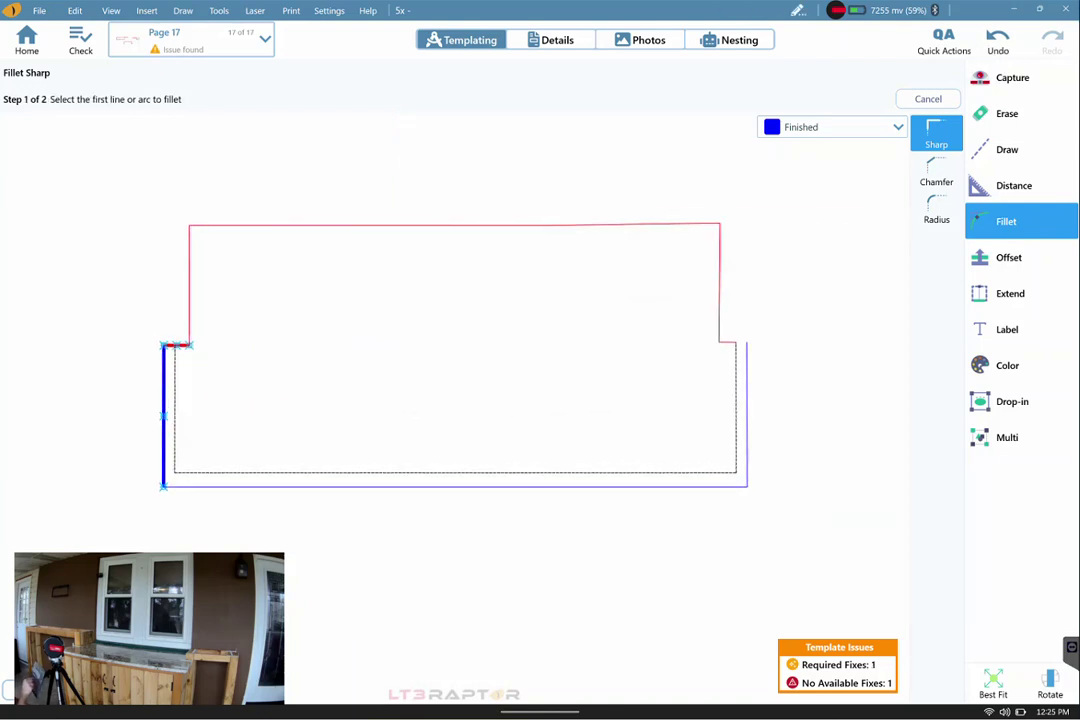
{"action": "scroll", "coordinate": [720, 340], "scroll_direction": "up", "scroll_amount": 2}
{"action": "left_click", "coordinate": [700, 330]}
{"action": "left_click", "coordinate": [740, 482]}
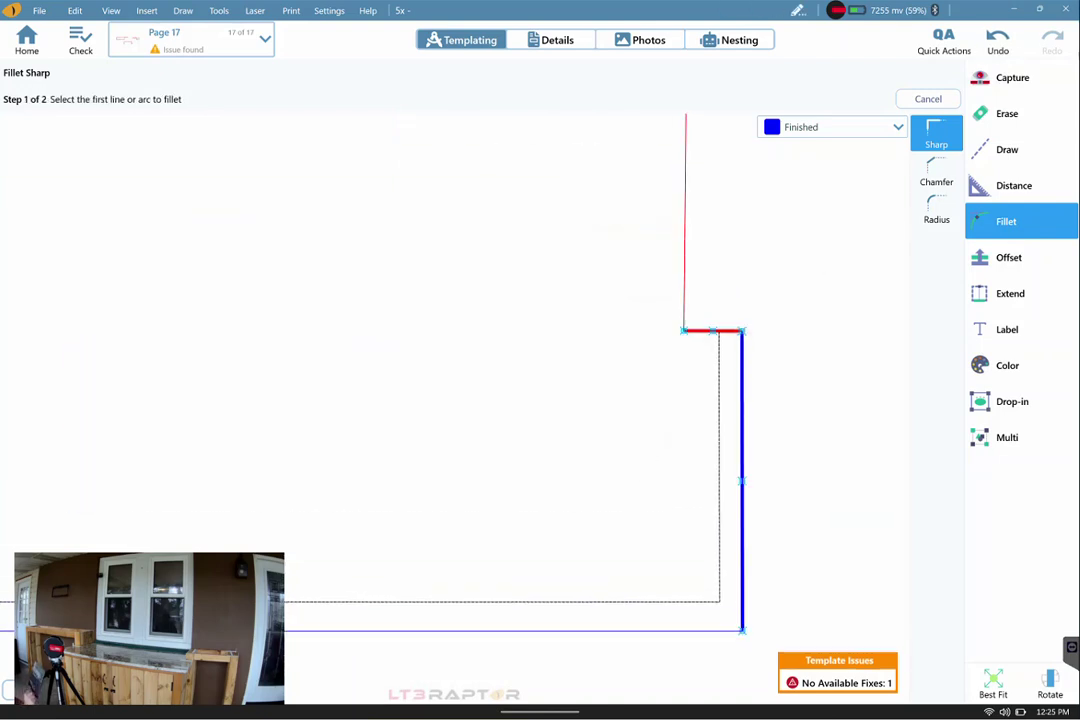
{"action": "scroll", "coordinate": [600, 480], "scroll_direction": "down", "scroll_amount": 5}
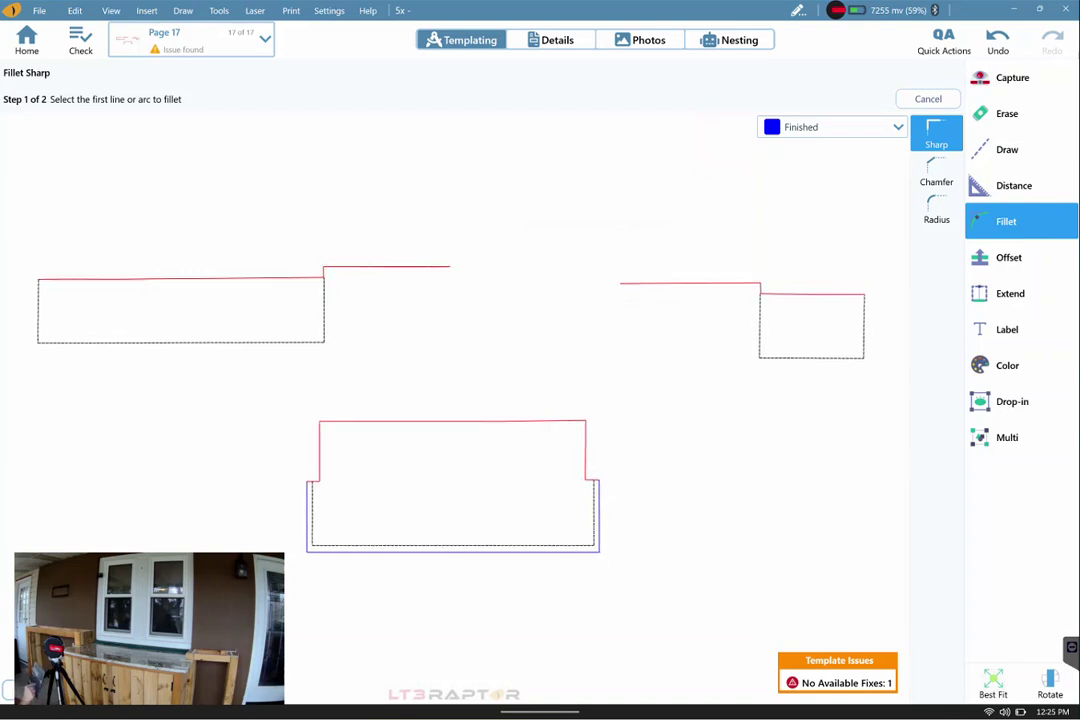
{"action": "left_click_drag", "start_coordinate": [500, 480], "coordinate": [330, 480]}
Step: Offset the right piece's right, bottom and left edges outward by 1½ in
{"action": "scroll", "coordinate": [674, 300], "scroll_direction": "up", "scroll_amount": 3}
{"action": "left_click_drag", "start_coordinate": [530, 340], "coordinate": [467, 338]}
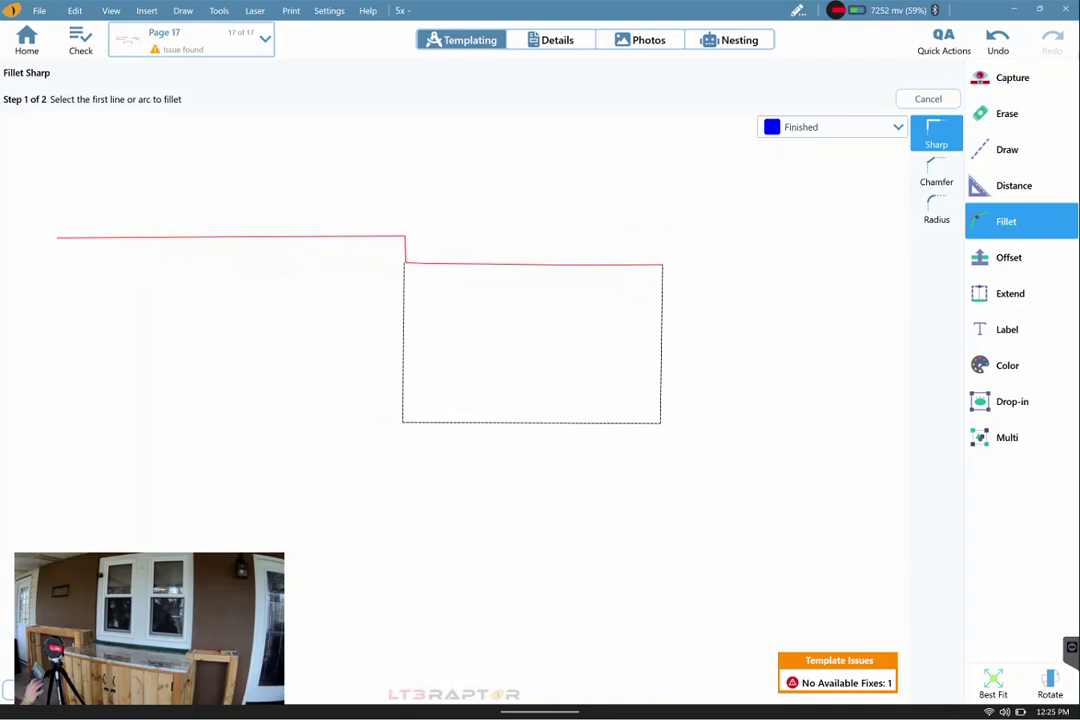
{"action": "left_click", "coordinate": [1008, 257]}
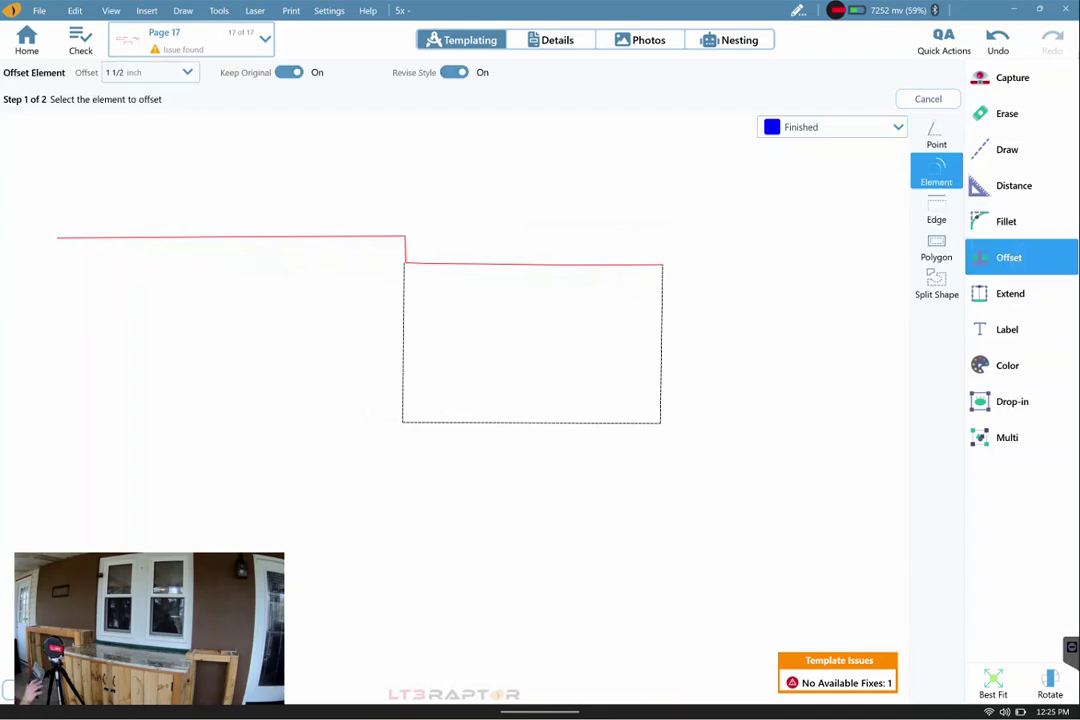
{"action": "left_click", "coordinate": [660, 340]}
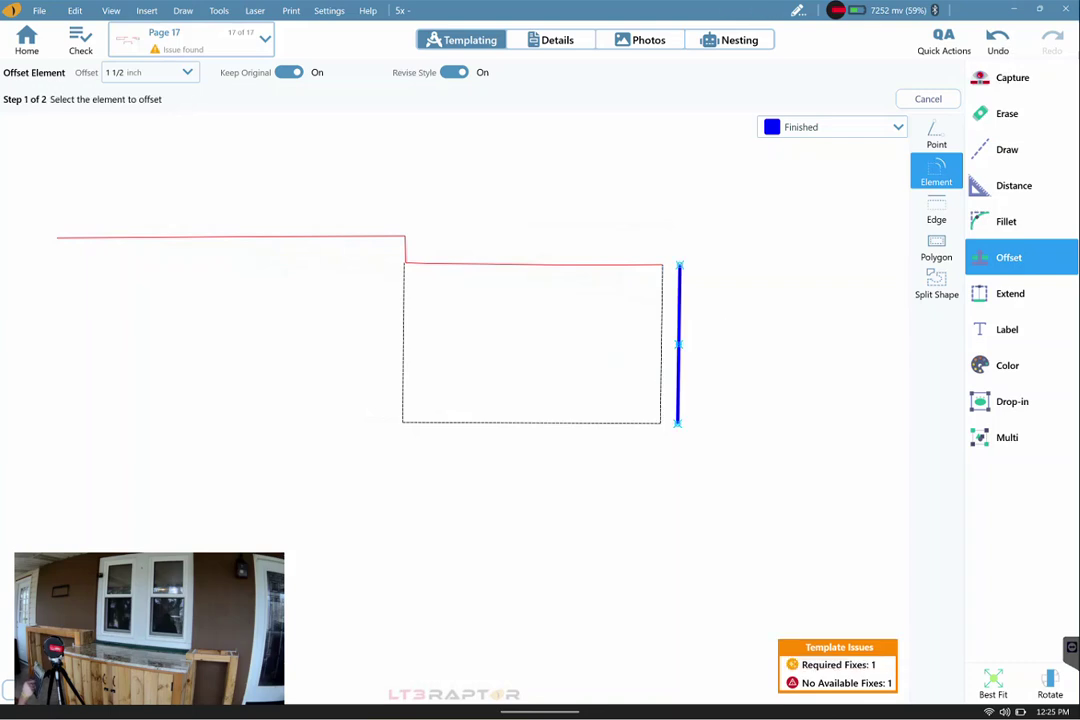
{"action": "left_click", "coordinate": [530, 422]}
{"action": "left_click", "coordinate": [403, 340]}
{"action": "left_click_drag", "start_coordinate": [309, 366], "coordinate": [361, 359]}
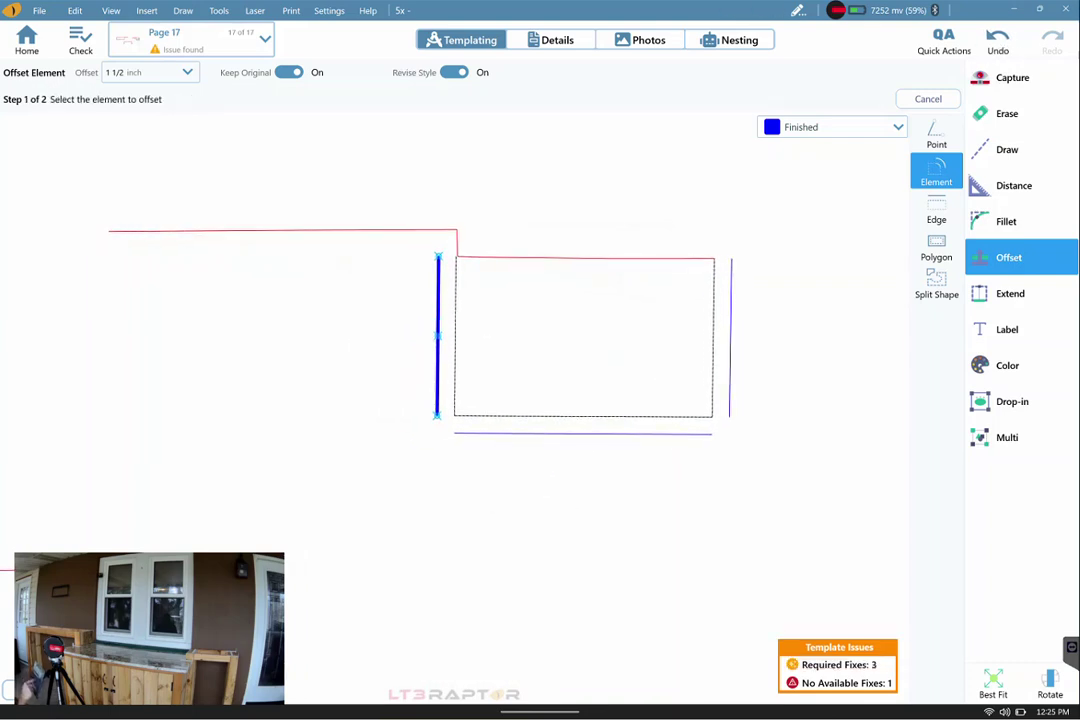
Step: Sharp-fillet the right and left overhang lines to the bottom overhang line
{"action": "left_click", "coordinate": [1008, 221]}
{"action": "left_click", "coordinate": [731, 340]}
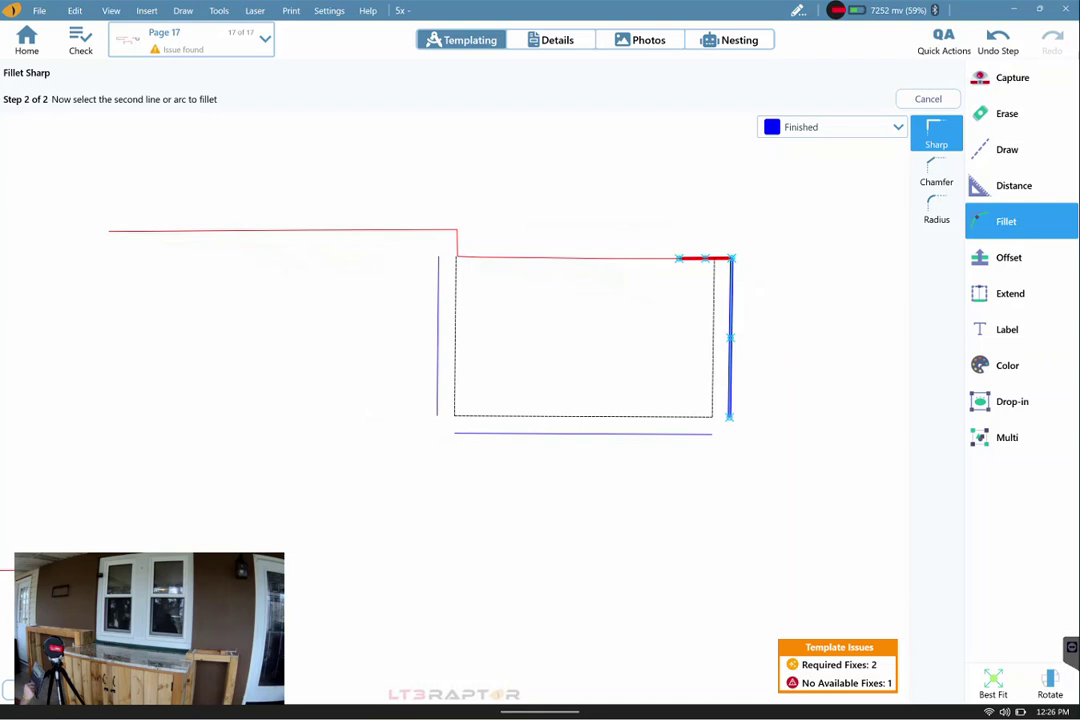
{"action": "left_click", "coordinate": [590, 433]}
{"action": "left_click", "coordinate": [437, 340]}
{"action": "left_click", "coordinate": [590, 433]}
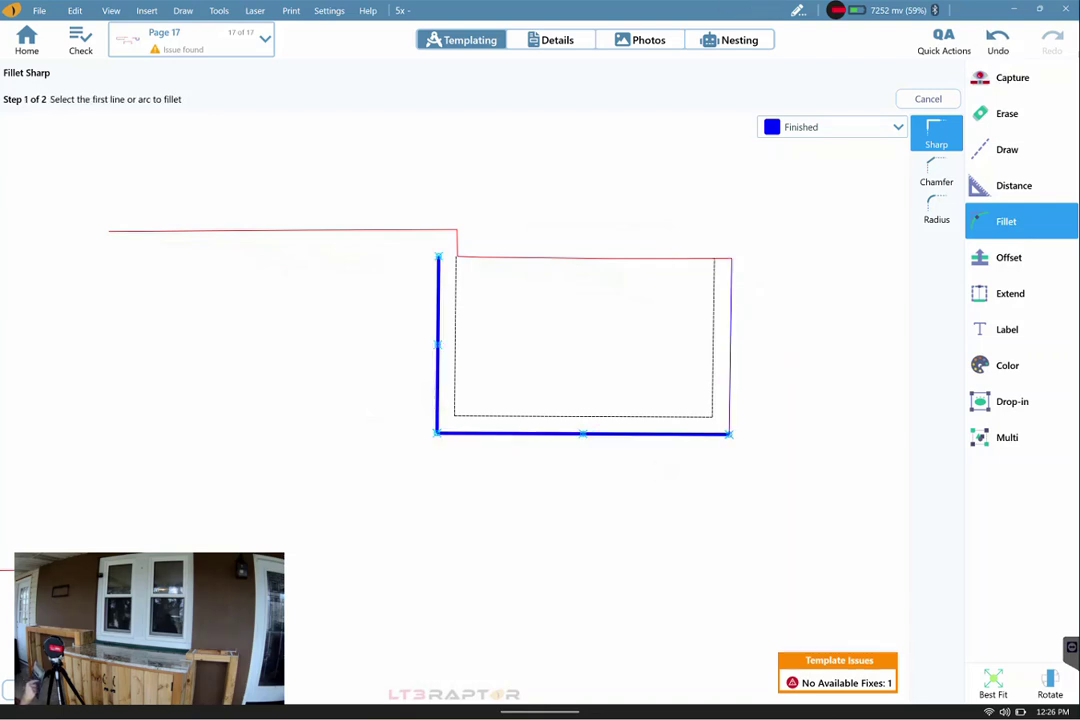
Step: Join the left overhang line to the top wall line and erase the stray red wall line
{"action": "left_click", "coordinate": [1010, 293]}
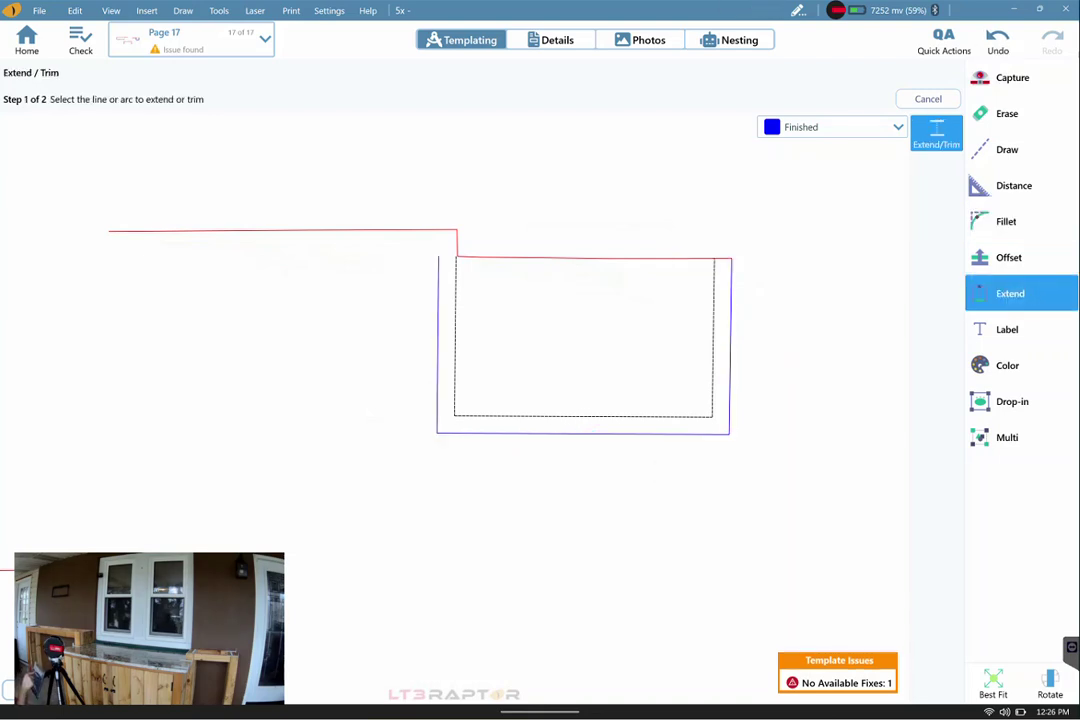
{"action": "left_click", "coordinate": [380, 231]}
{"action": "left_click", "coordinate": [437, 340]}
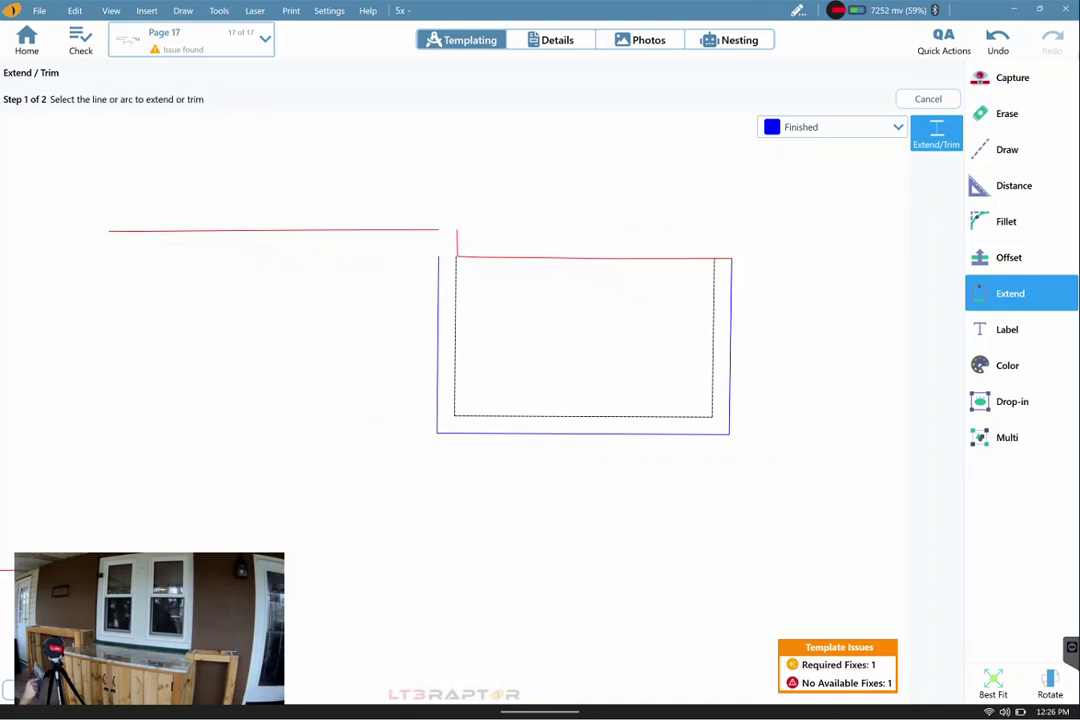
{"action": "left_click", "coordinate": [998, 40]}
{"action": "left_click", "coordinate": [1007, 149]}
{"action": "left_click", "coordinate": [1006, 221]}
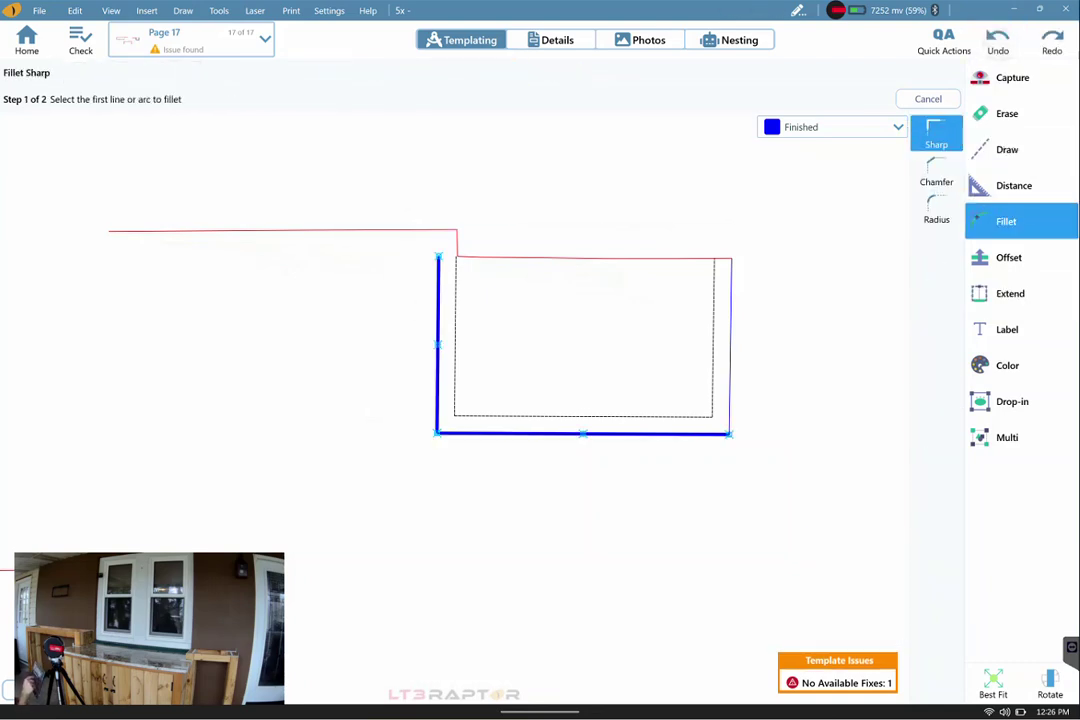
{"action": "left_click", "coordinate": [380, 231]}
{"action": "left_click", "coordinate": [437, 340]}
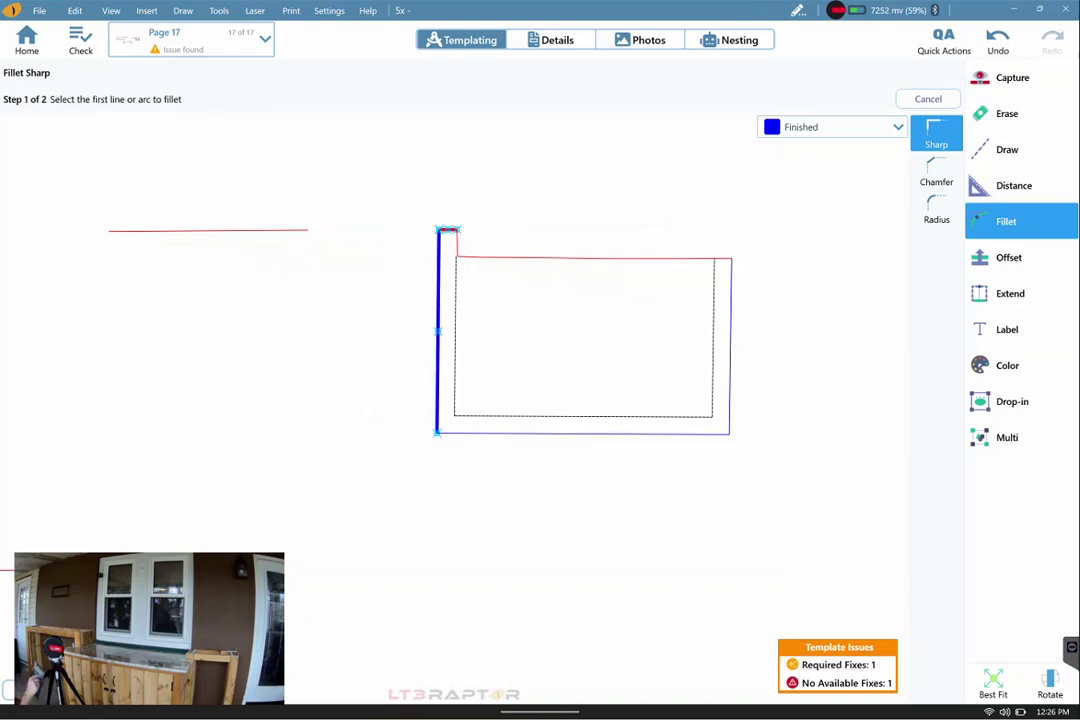
{"action": "left_click", "coordinate": [1007, 113]}
{"action": "left_click", "coordinate": [260, 230]}
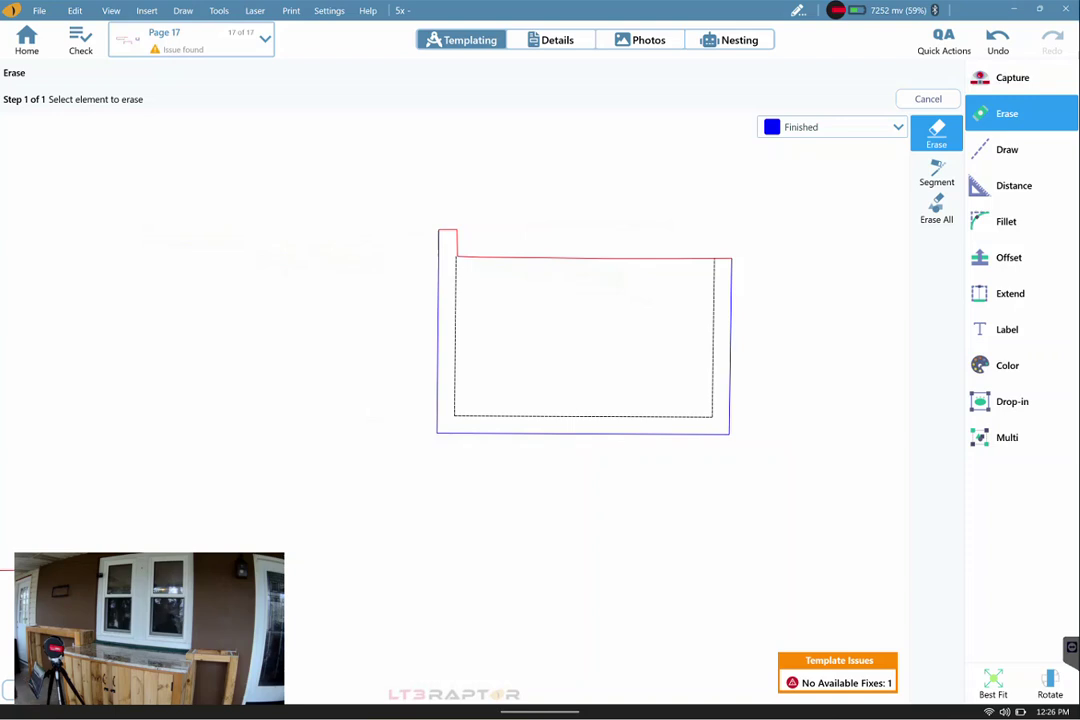
{"action": "left_click", "coordinate": [993, 684]}
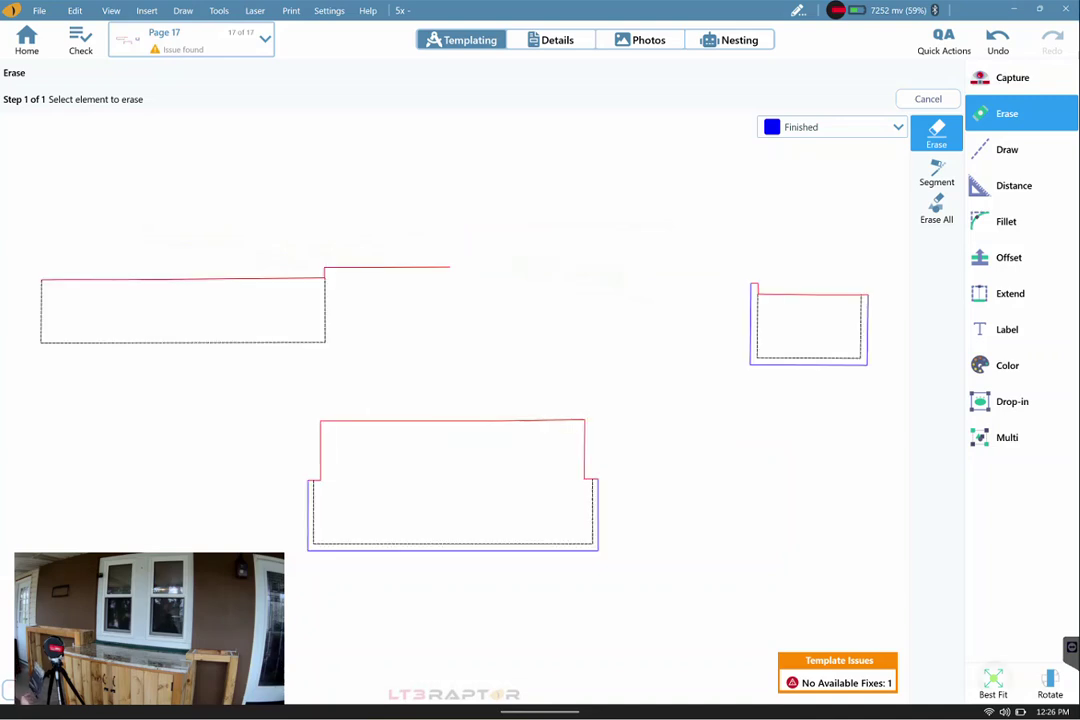
Step: Offset the left piece's right, bottom and left edges outward by 1½ in
{"action": "left_click_drag", "start_coordinate": [400, 400], "coordinate": [667, 400]}
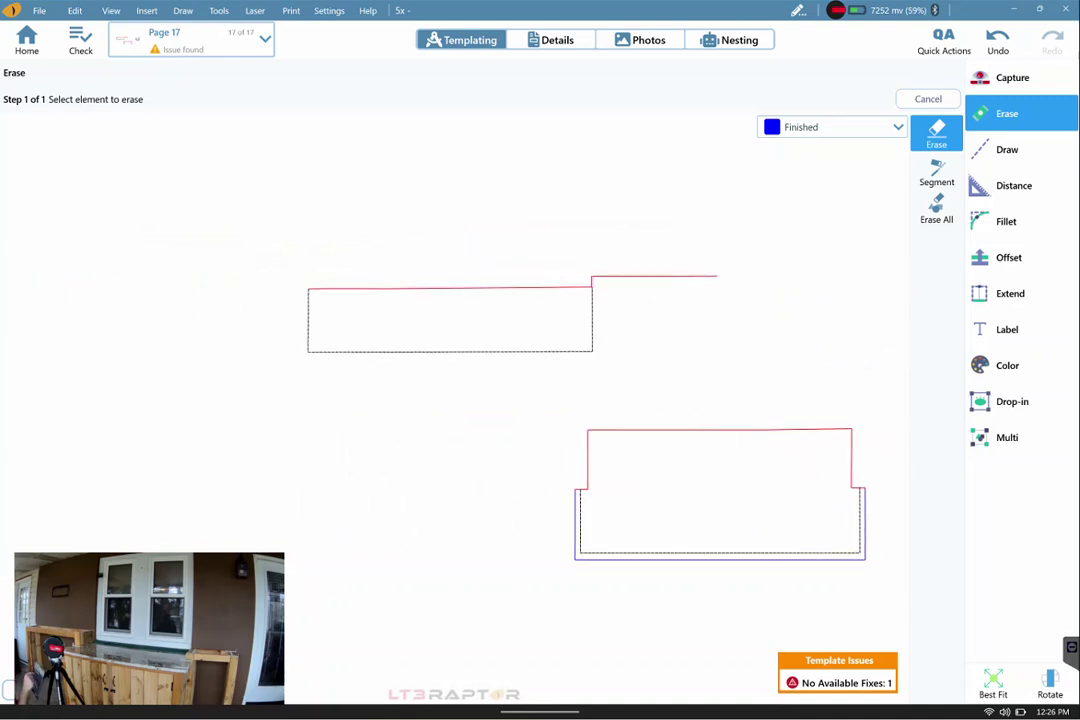
{"action": "scroll", "coordinate": [493, 291], "scroll_direction": "up", "scroll_amount": 3}
{"action": "left_click", "coordinate": [1010, 221]}
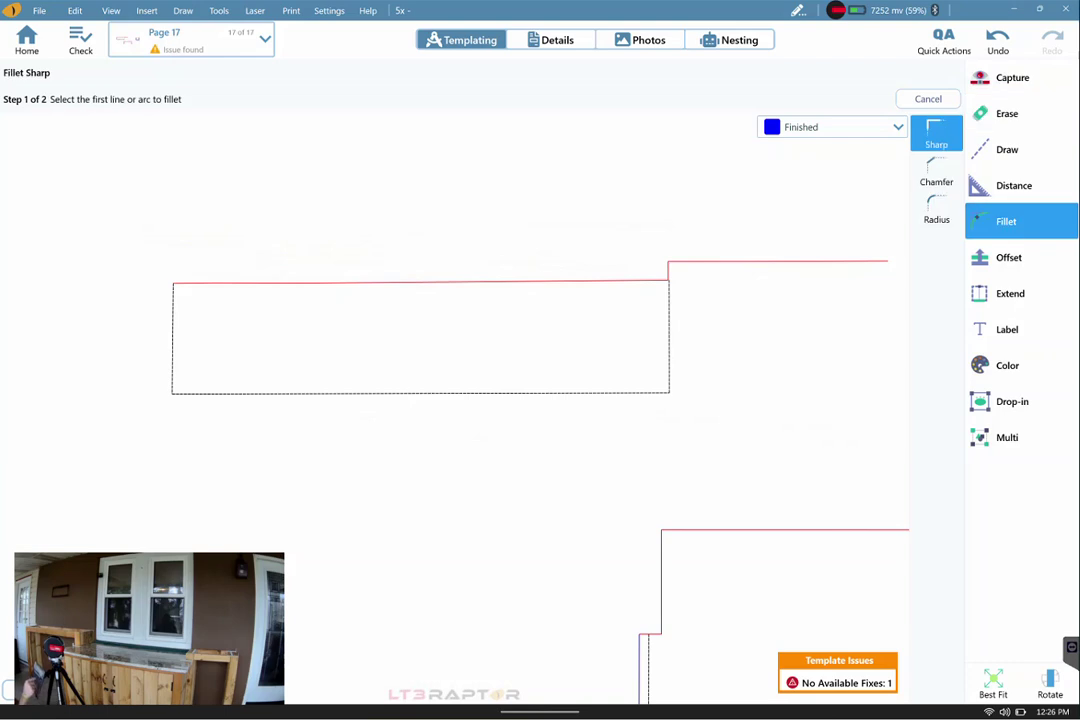
{"action": "left_click", "coordinate": [1008, 257]}
{"action": "left_click", "coordinate": [669, 337]}
{"action": "left_click", "coordinate": [695, 337]}
{"action": "left_click", "coordinate": [419, 393]}
{"action": "left_click", "coordinate": [419, 440]}
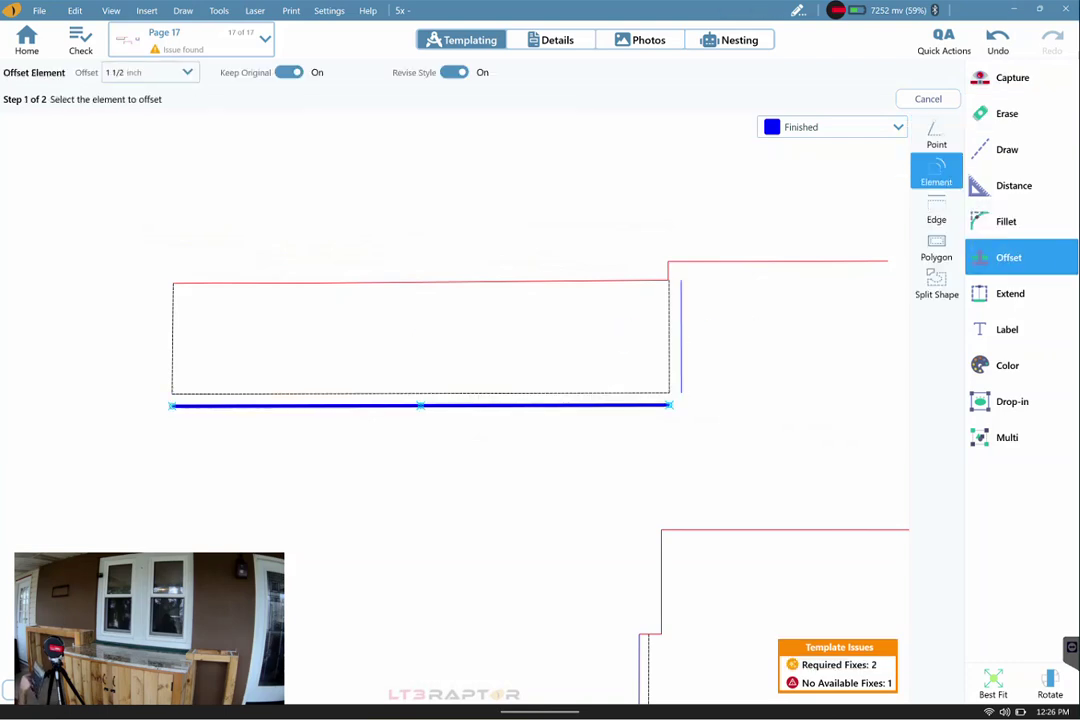
{"action": "left_click", "coordinate": [172, 337]}
{"action": "left_click", "coordinate": [125, 337]}
Step: Sharp-fillet all four overhang corners, joining the side lines to the top wall and bottom line
{"action": "left_click", "coordinate": [1006, 221]}
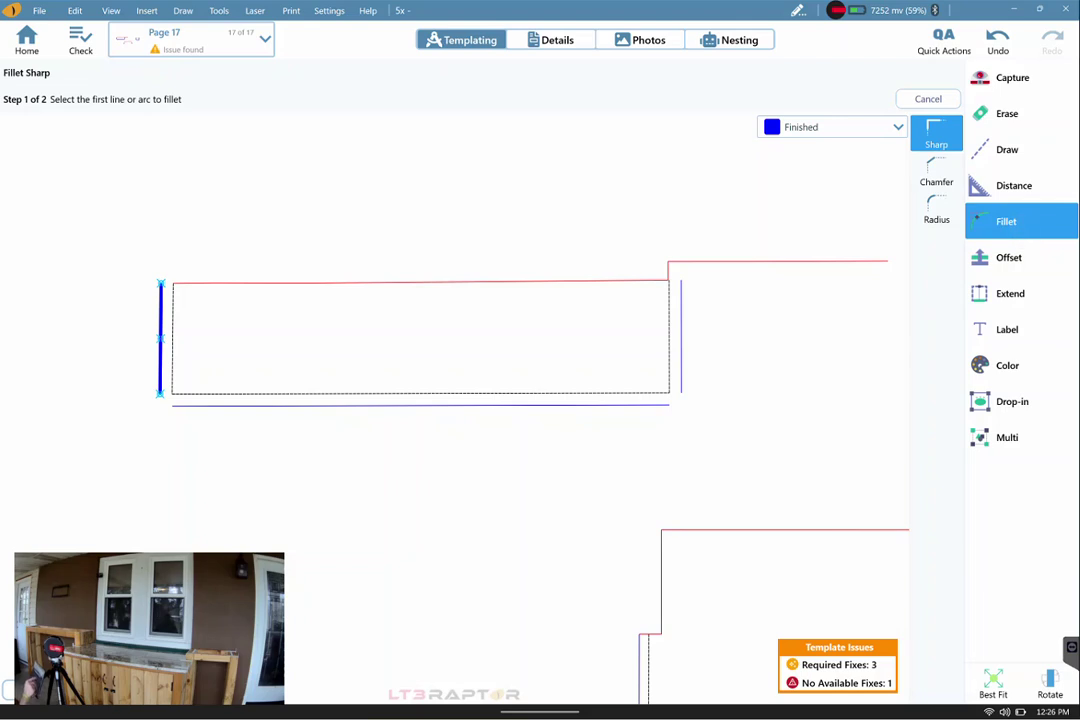
{"action": "left_click", "coordinate": [681, 330]}
{"action": "left_click", "coordinate": [810, 261]}
{"action": "left_click", "coordinate": [420, 404]}
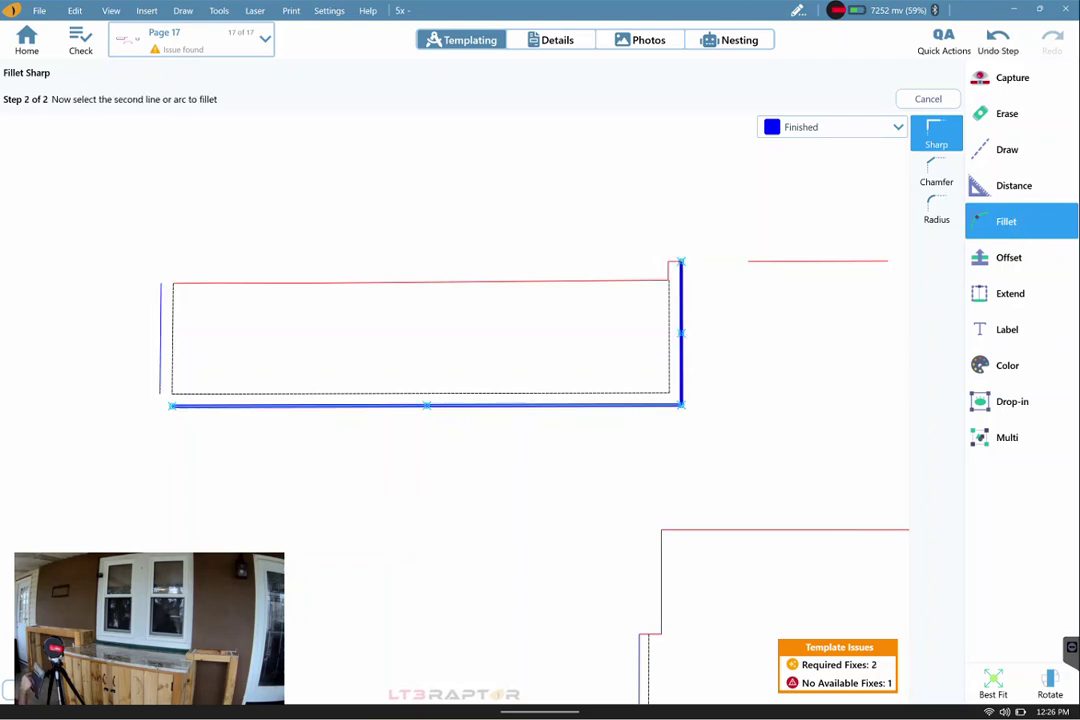
{"action": "left_click", "coordinate": [681, 340]}
{"action": "left_click", "coordinate": [420, 404]}
{"action": "left_click", "coordinate": [160, 345]}
{"action": "left_click", "coordinate": [300, 283]}
{"action": "left_click", "coordinate": [1006, 113]}
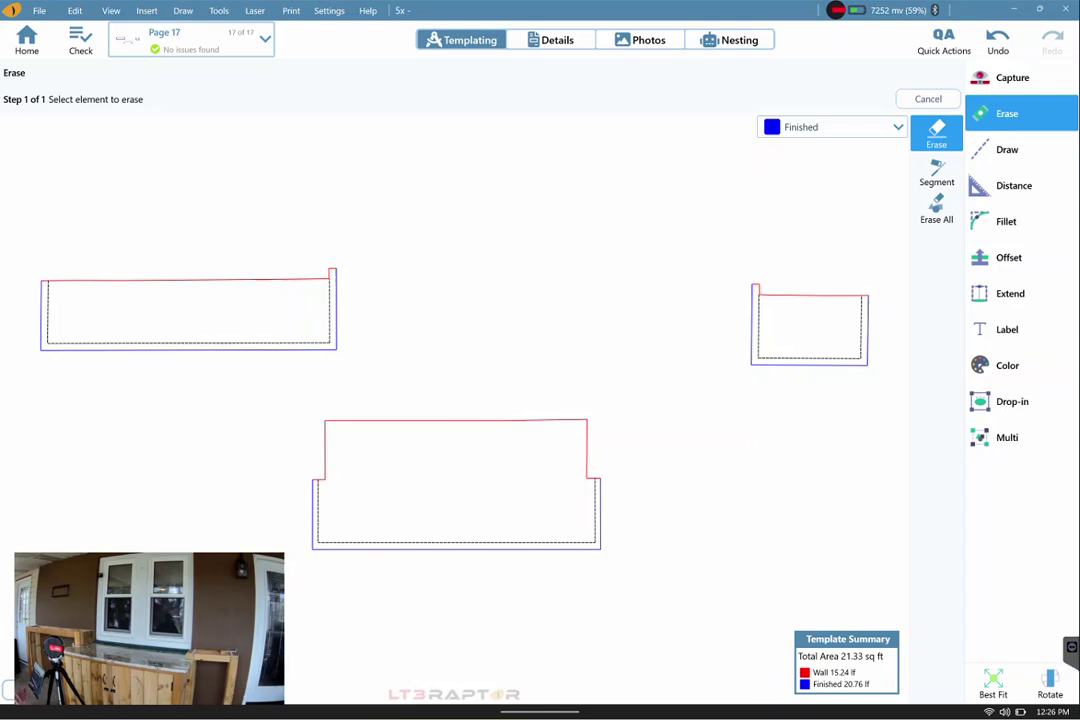
Step: Box-select the right-hand piece and move it down beside the centre piece
{"action": "left_click", "coordinate": [1006, 437]}
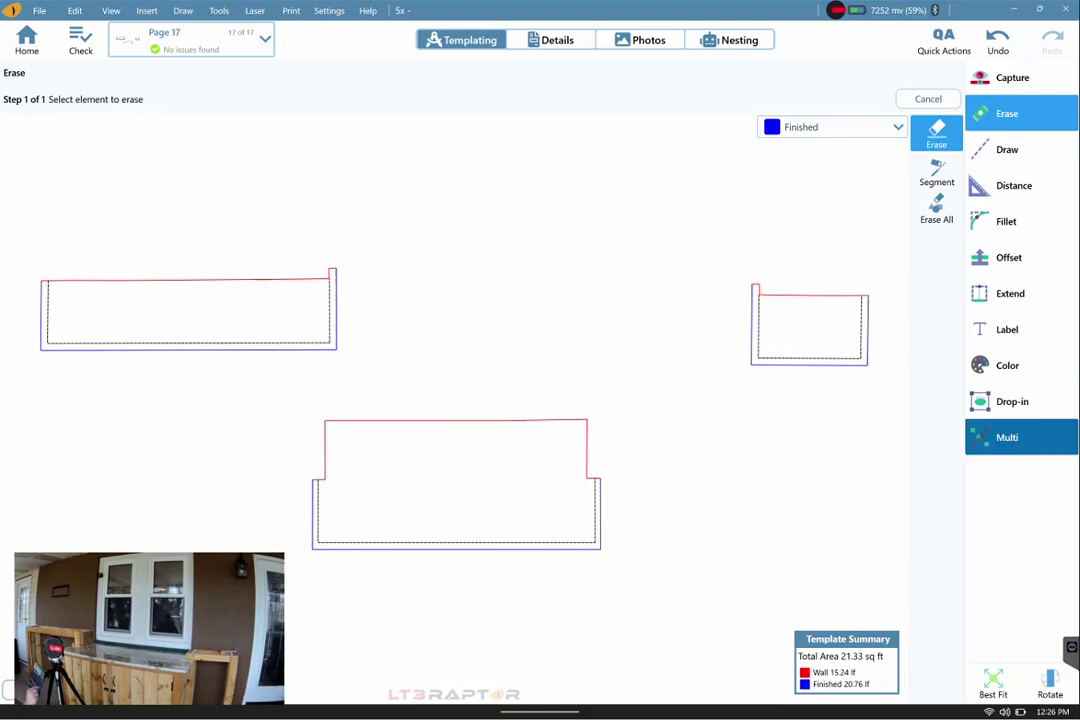
{"action": "left_click_drag", "start_coordinate": [713, 245], "coordinate": [900, 413]}
{"action": "left_click", "coordinate": [936, 245]}
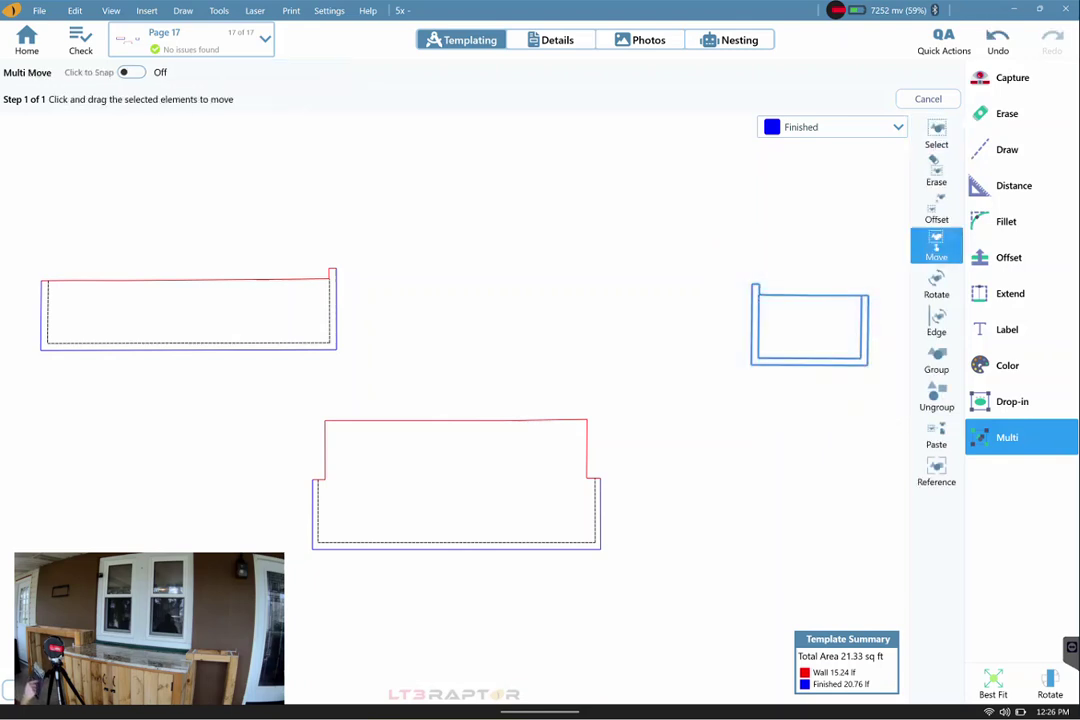
{"action": "mouse_move", "coordinate": [810, 325]}
{"action": "left_mouse_down"}
{"action": "mouse_move", "coordinate": [733, 463]}
{"action": "mouse_move", "coordinate": [687, 441]}
{"action": "mouse_move", "coordinate": [697, 445]}
{"action": "left_mouse_up"}
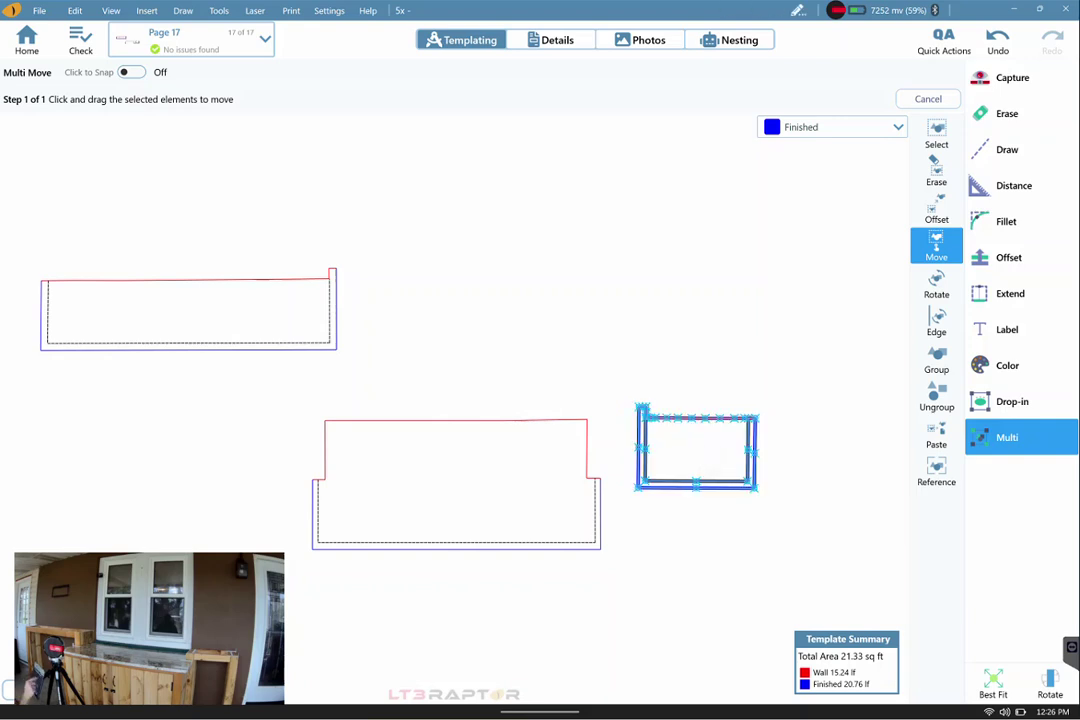
Step: Select the top-left piece and move it down into line with the others
{"action": "mouse_move", "coordinate": [357, 248]}
{"action": "left_mouse_down"}
{"action": "mouse_move", "coordinate": [137, 364]}
{"action": "mouse_move", "coordinate": [30, 366]}
{"action": "left_mouse_up"}
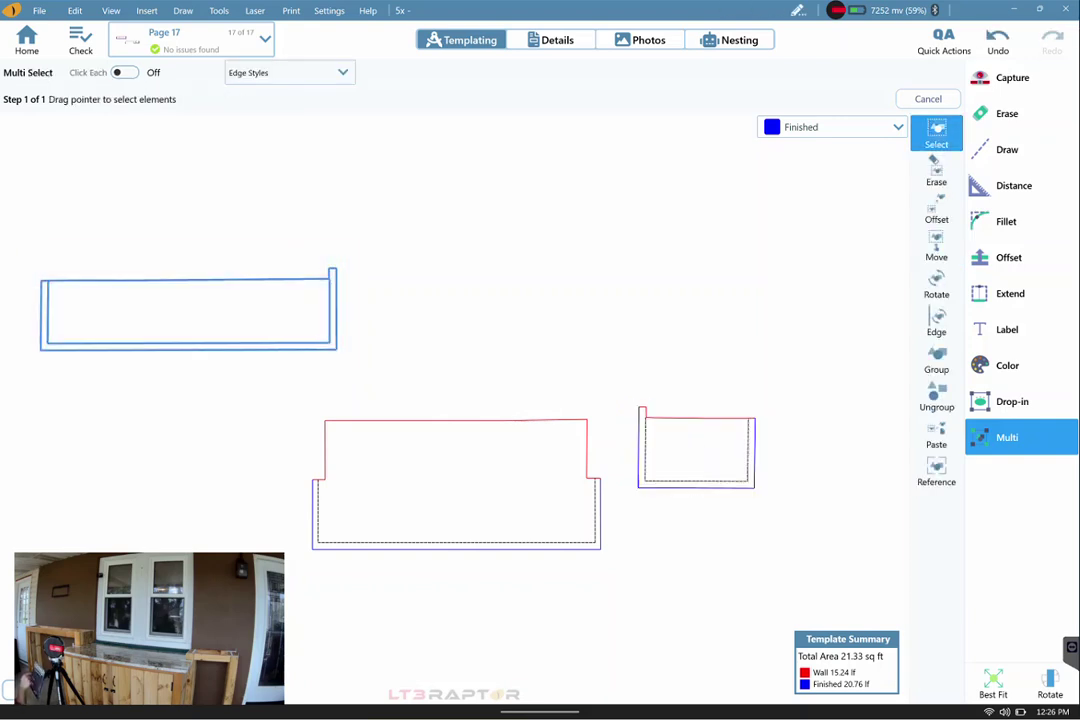
{"action": "left_click", "coordinate": [936, 245]}
{"action": "left_click_drag", "start_coordinate": [188, 312], "coordinate": [141, 449]}
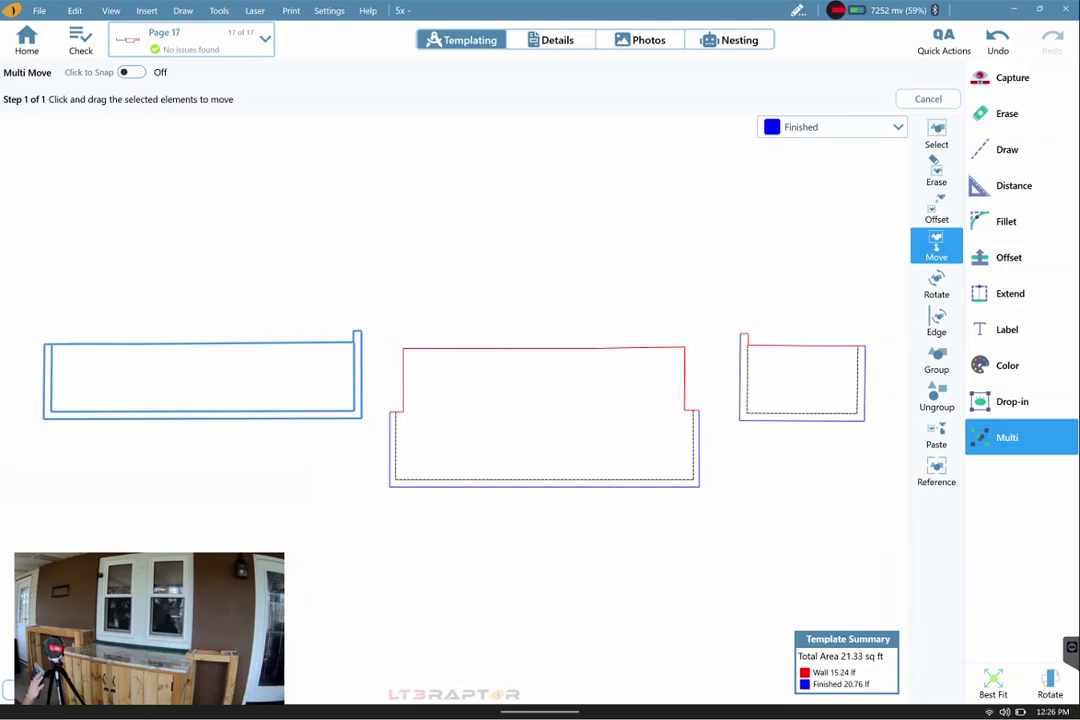
{"action": "key", "text": "Escape"}
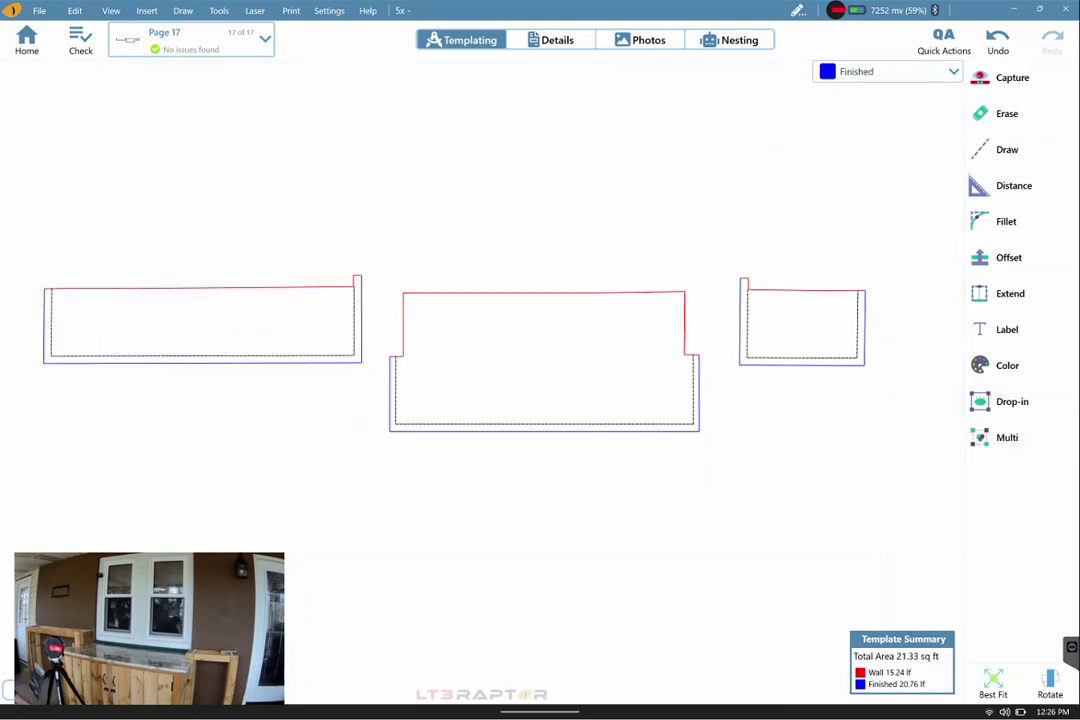